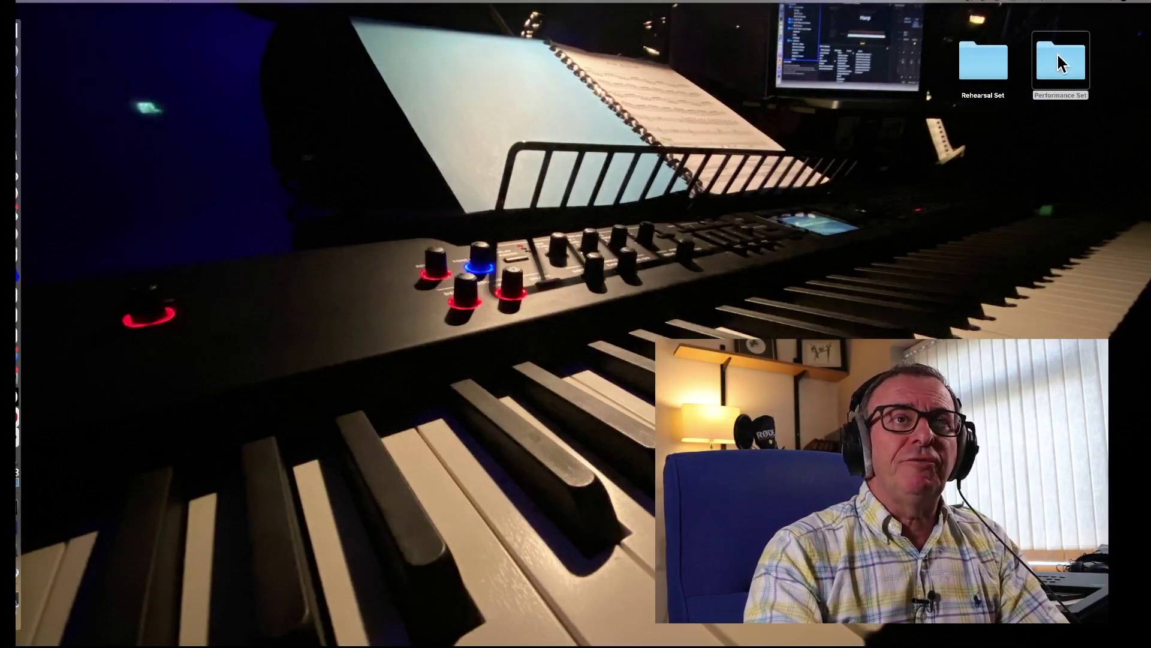
Browse the Performance Set folder's 7 Money contents, select Money.wav, then close the window
left_click(990, 66)
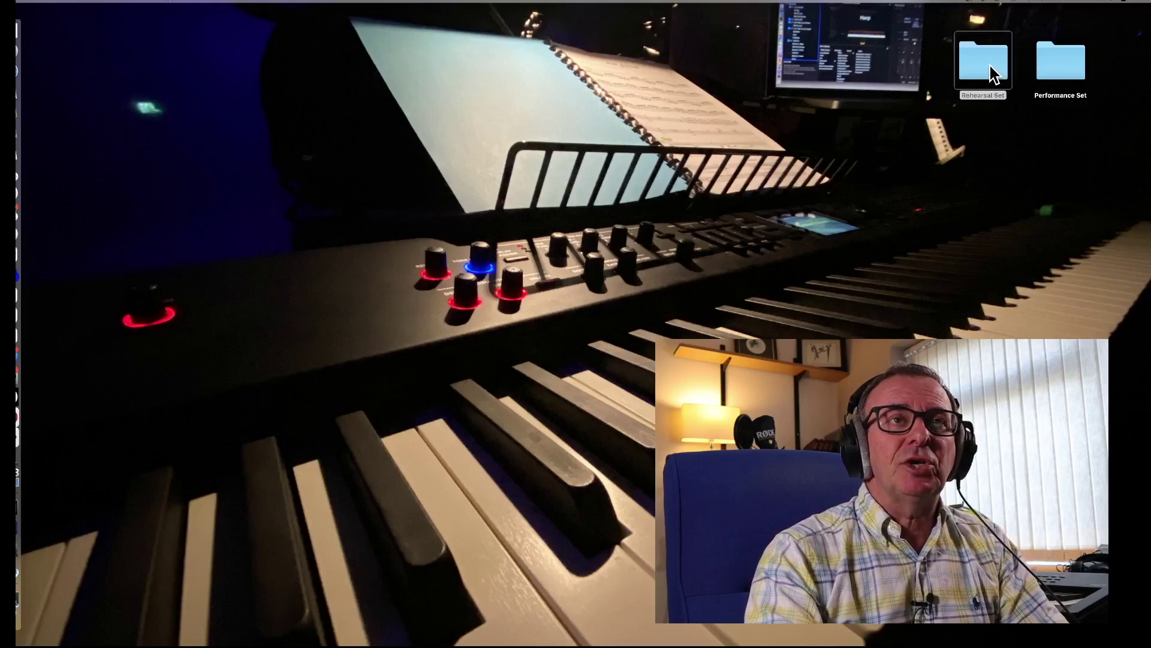
double_click(990, 66)
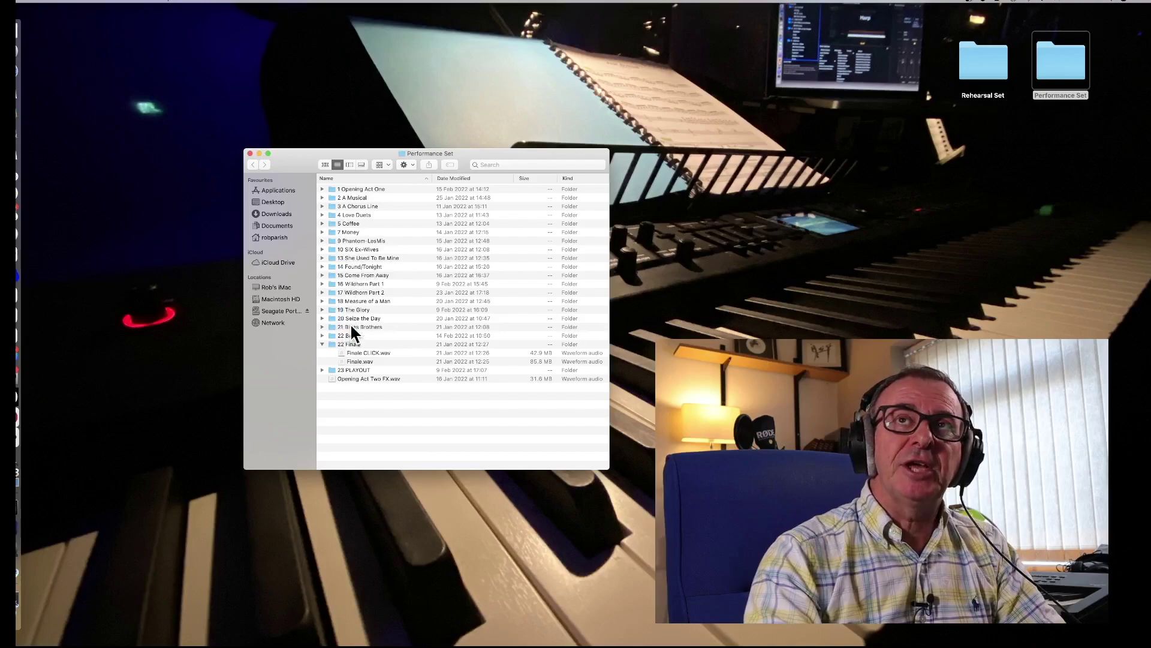
left_click(322, 232)
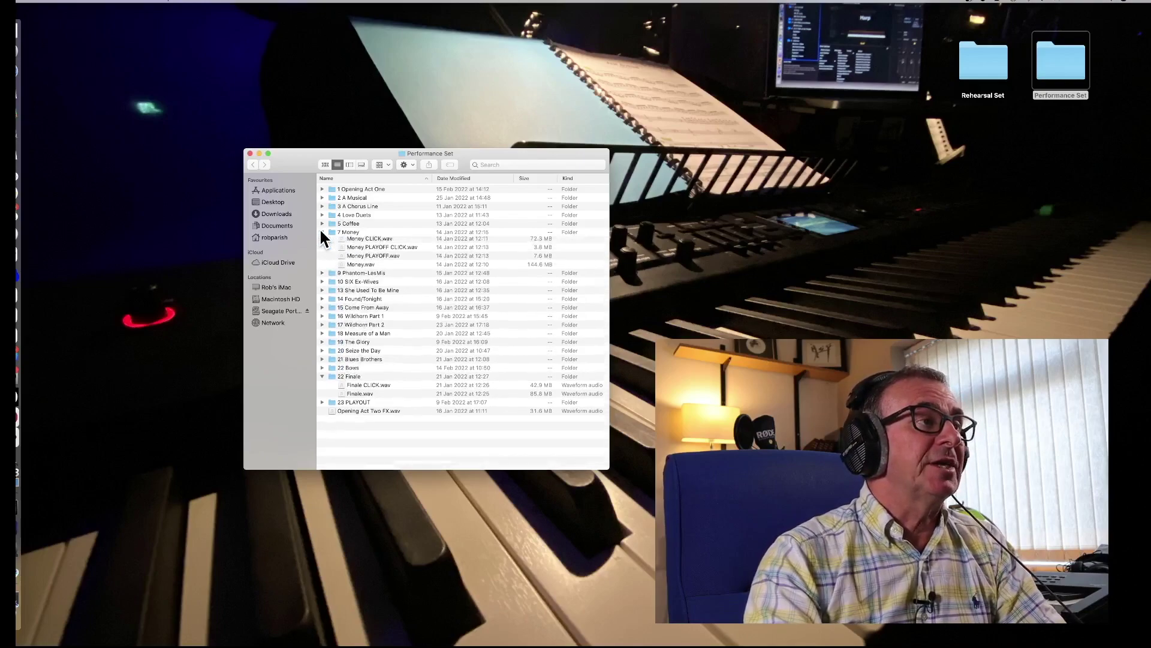
left_click(379, 264)
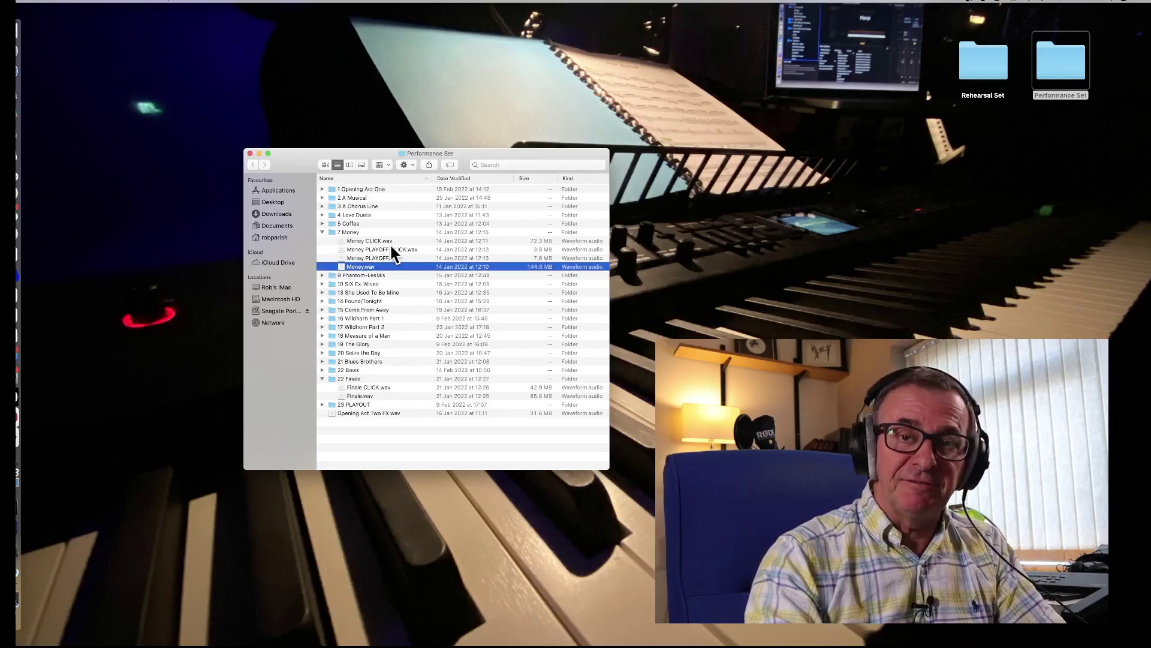
left_click(250, 154)
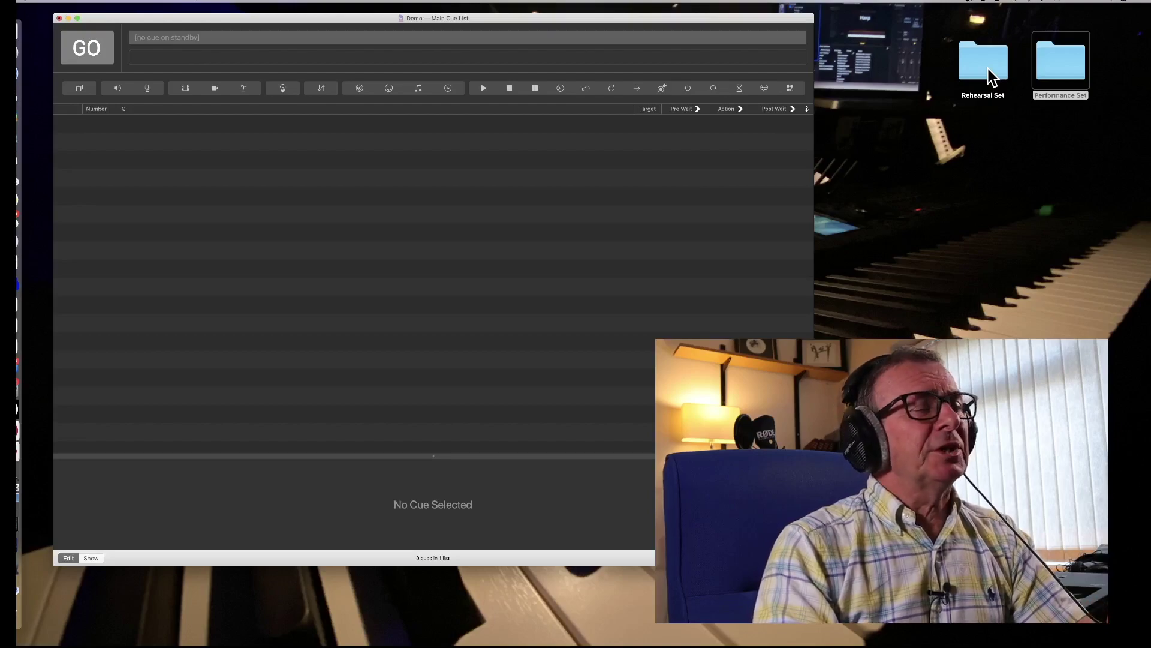
Drag the first 13 Rehearsal Set mp3s, starting at 1 Introduction.mp3, into QLab as audio cues
double_click(990, 76)
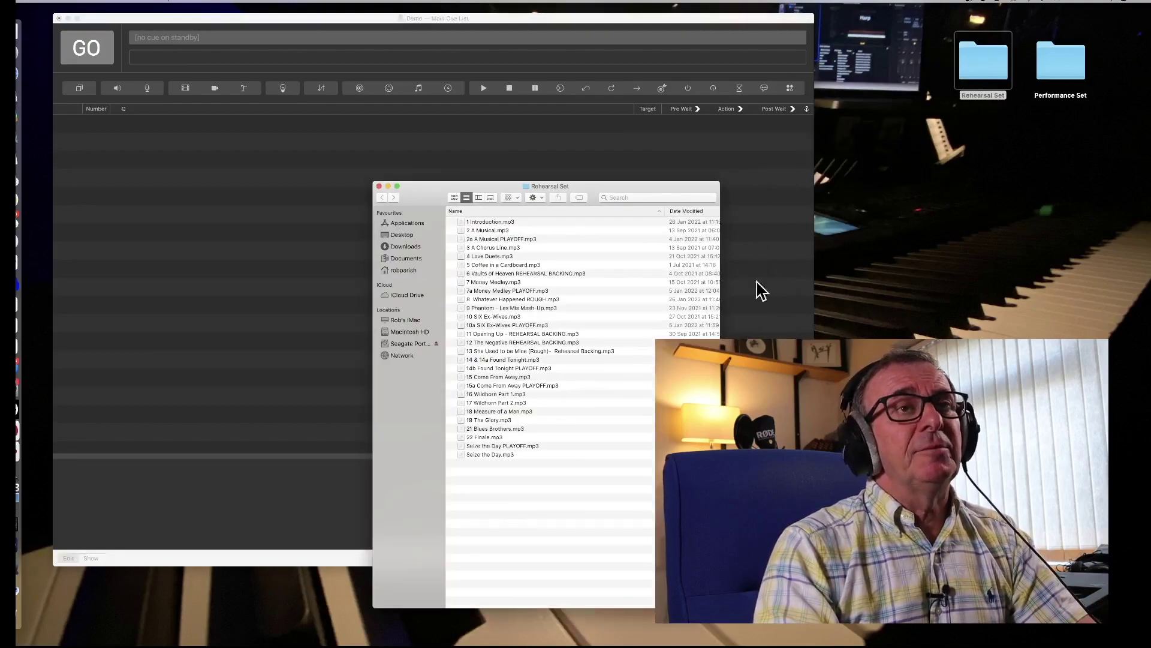
left_click_drag(674, 188, 712, 174)
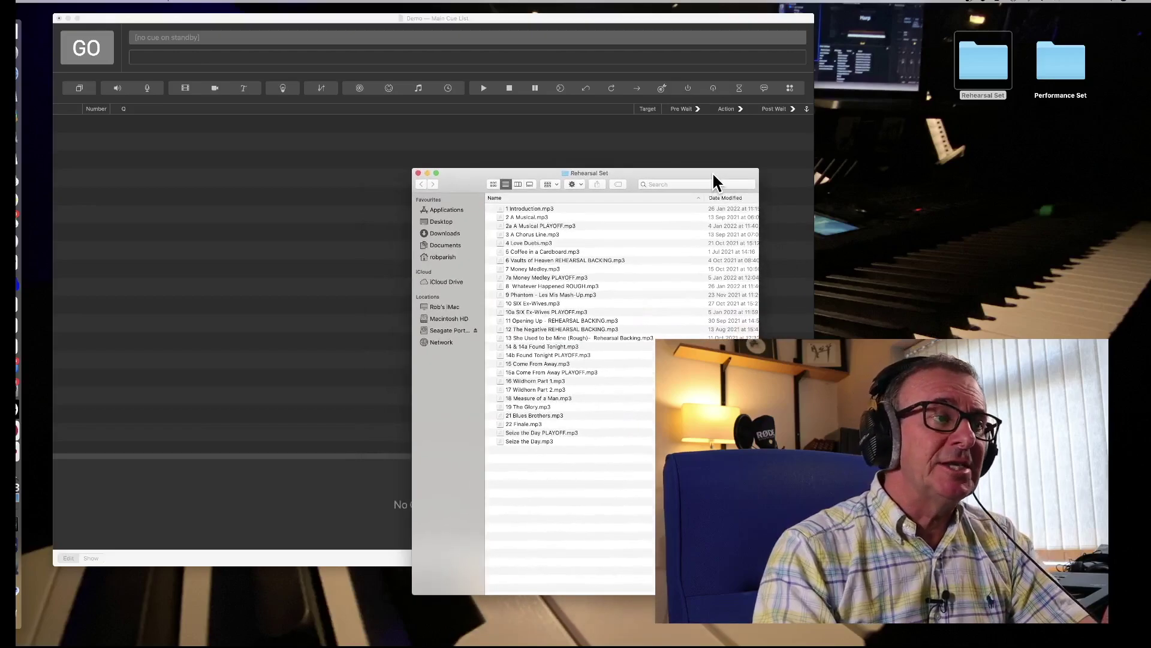
left_click(562, 208)
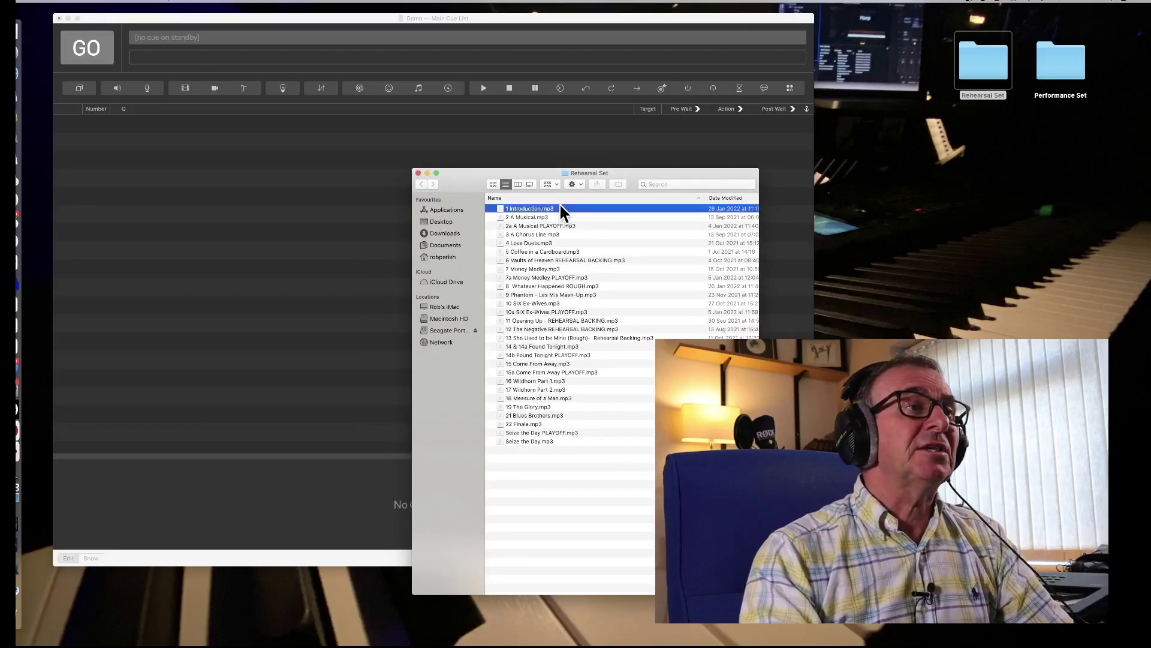
left_click(529, 313, "shift")
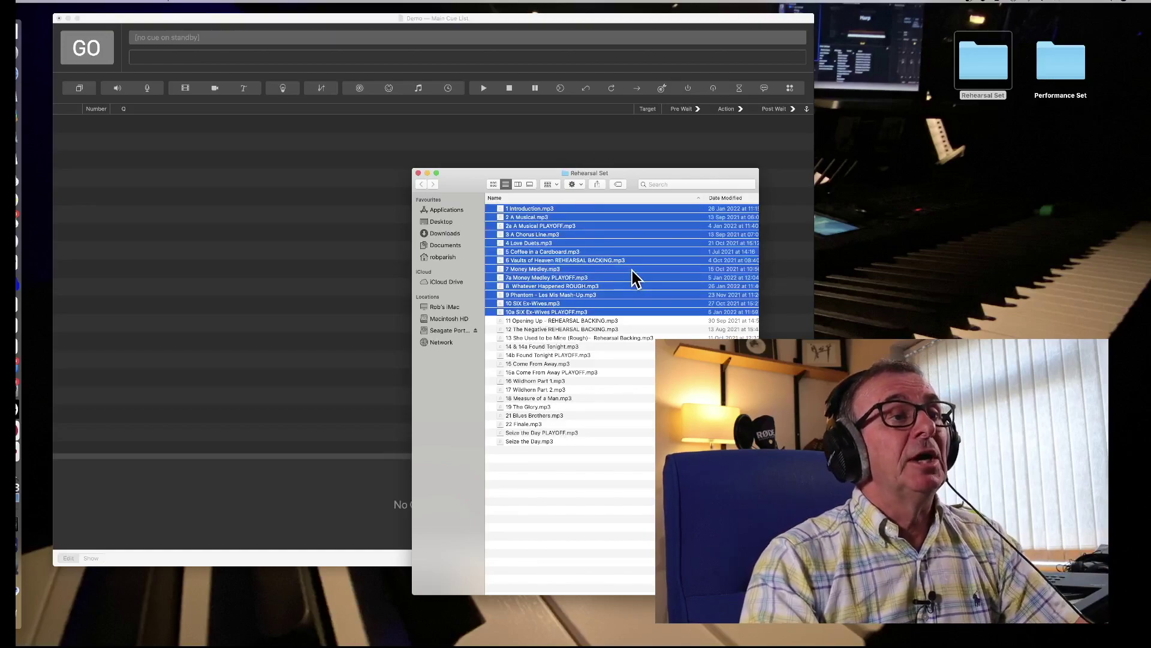
left_click_drag(634, 278, 280, 296)
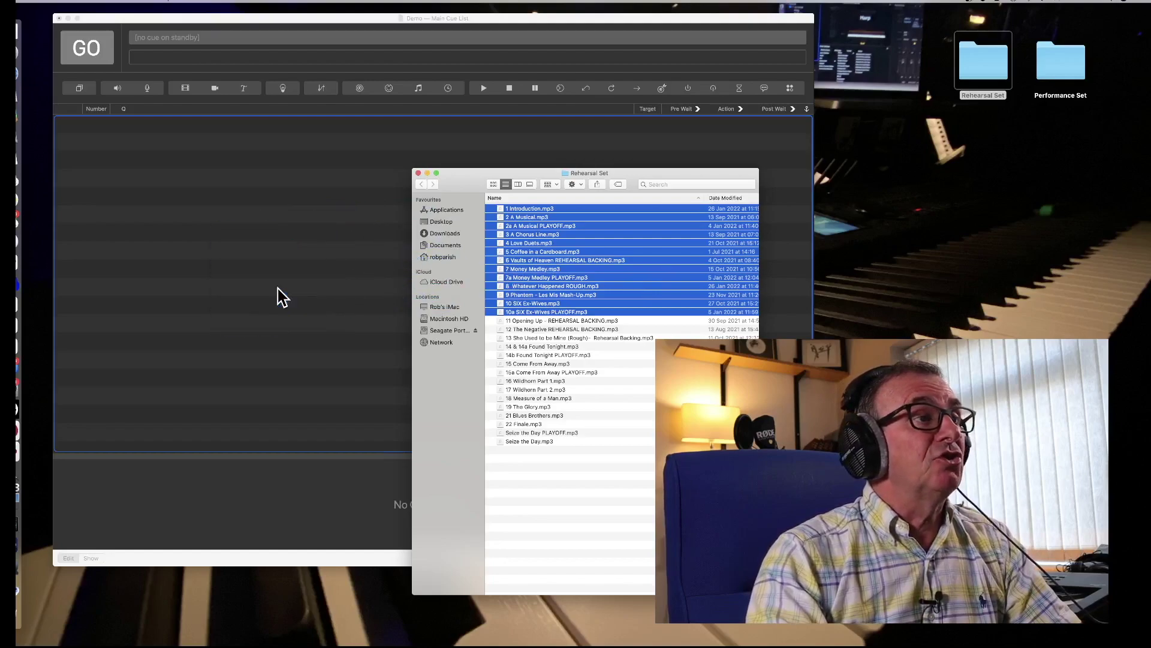
left_click(418, 173)
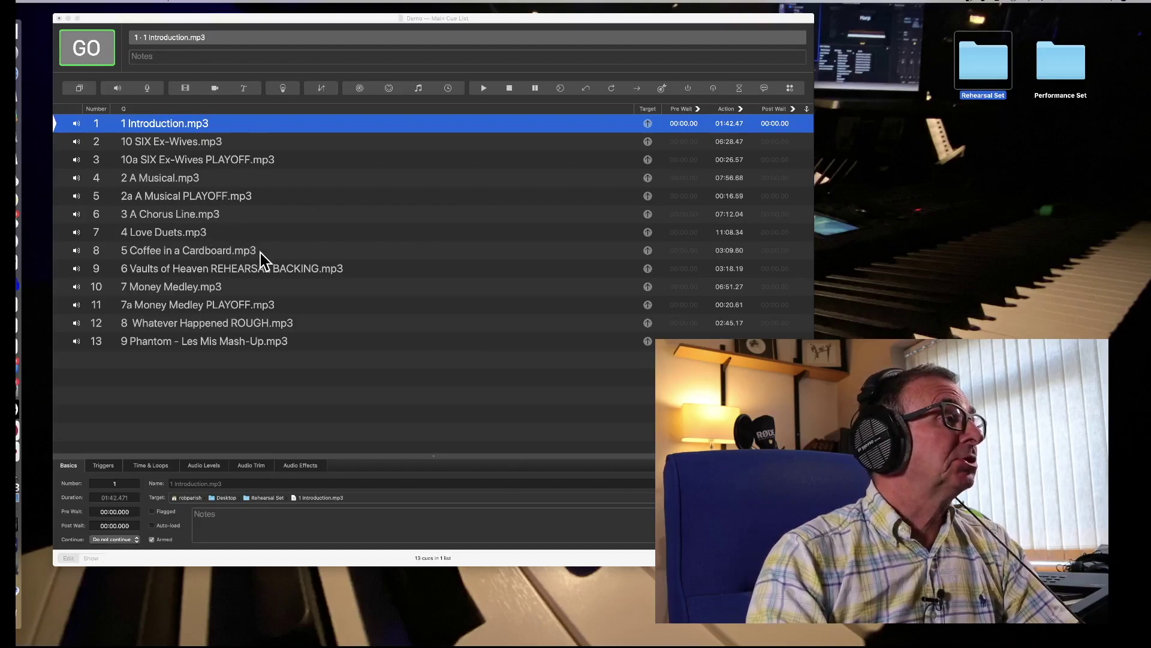
left_click(191, 353)
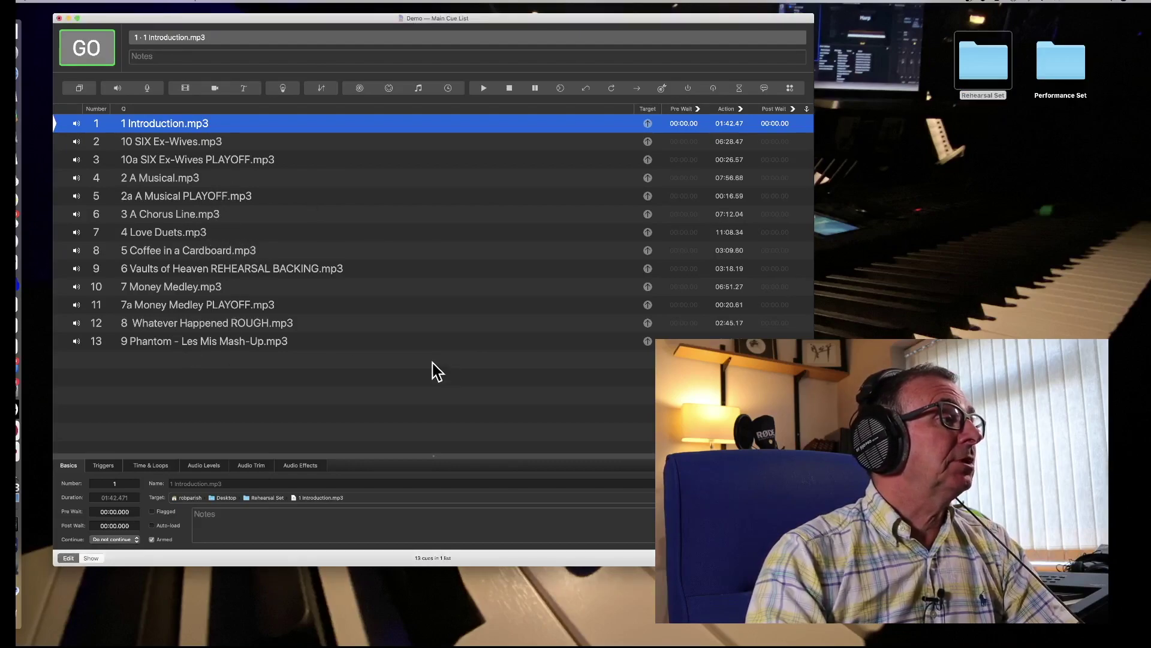
left_click(281, 341)
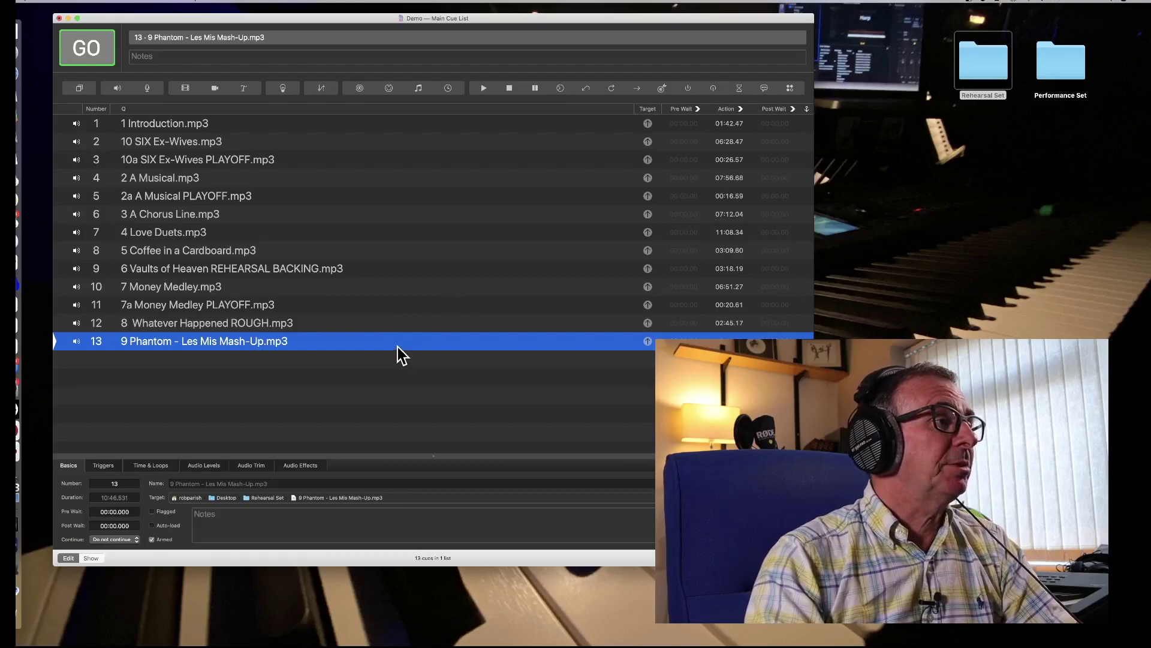
key("space")
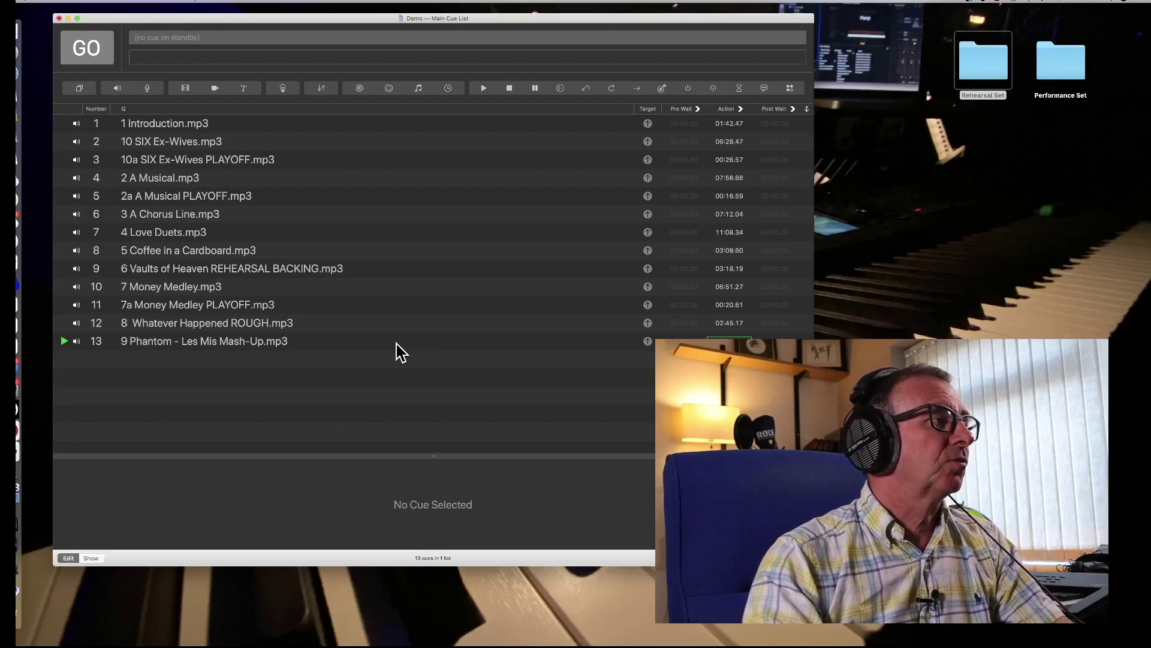
key("Escape")
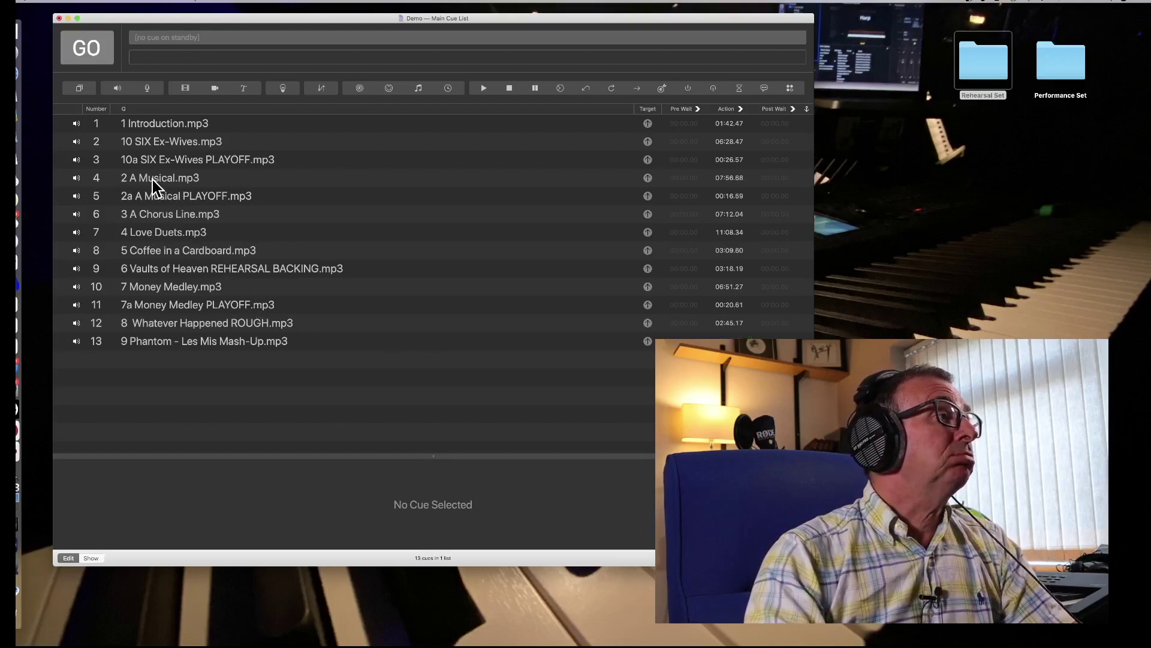
left_click(173, 198)
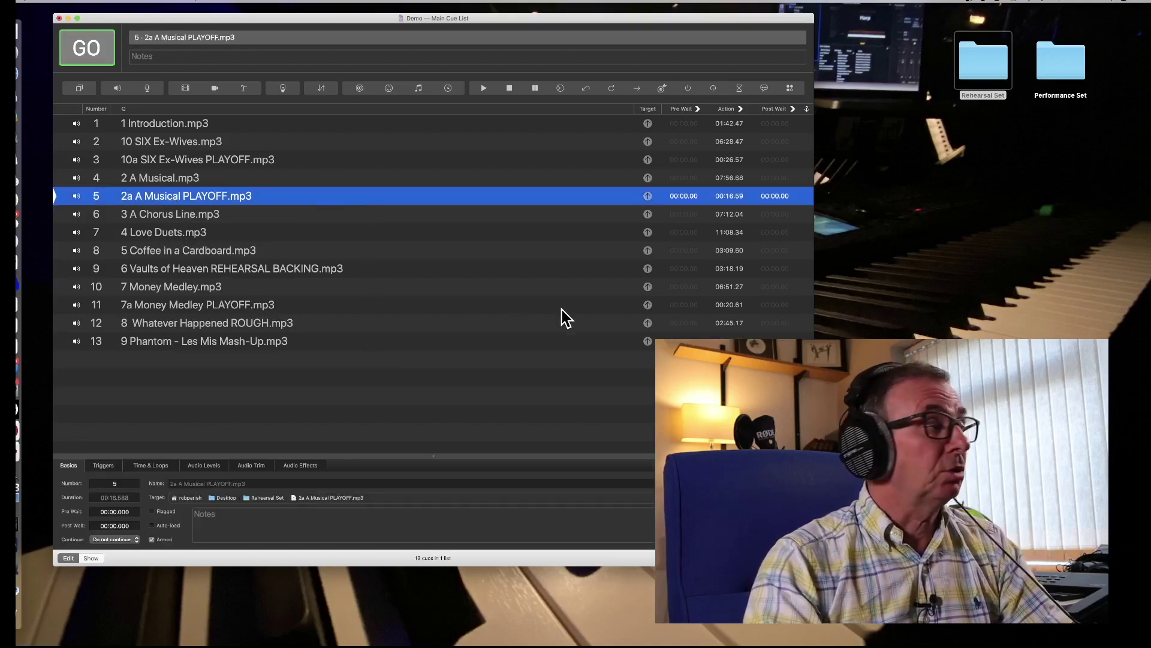
key("space")
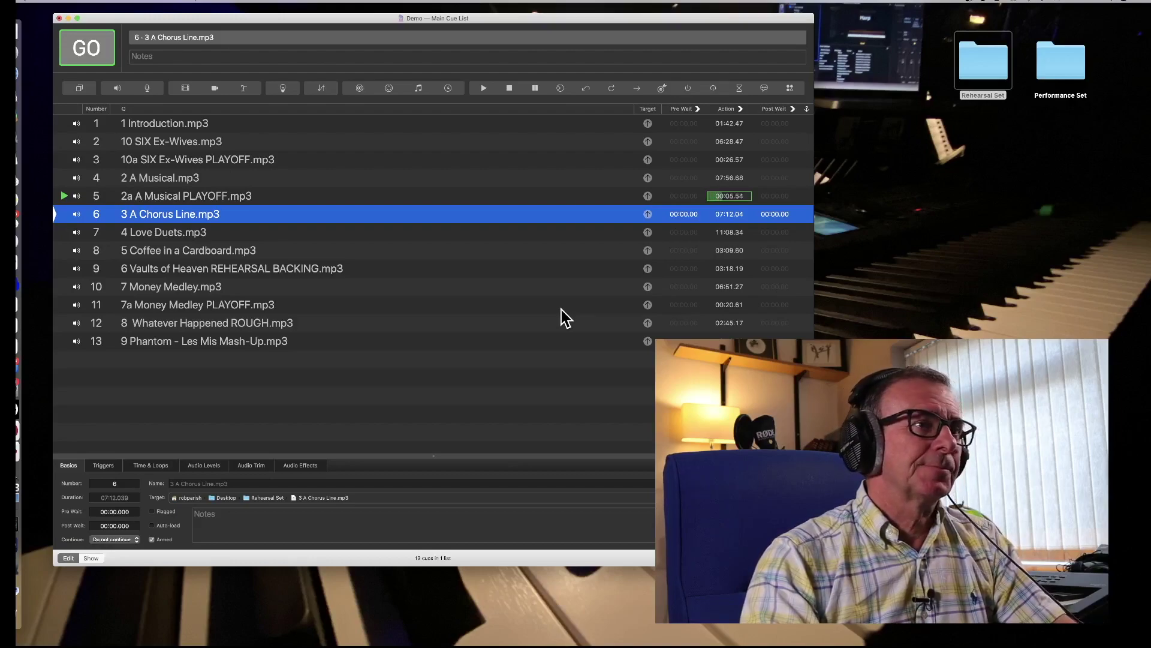
key("Escape")
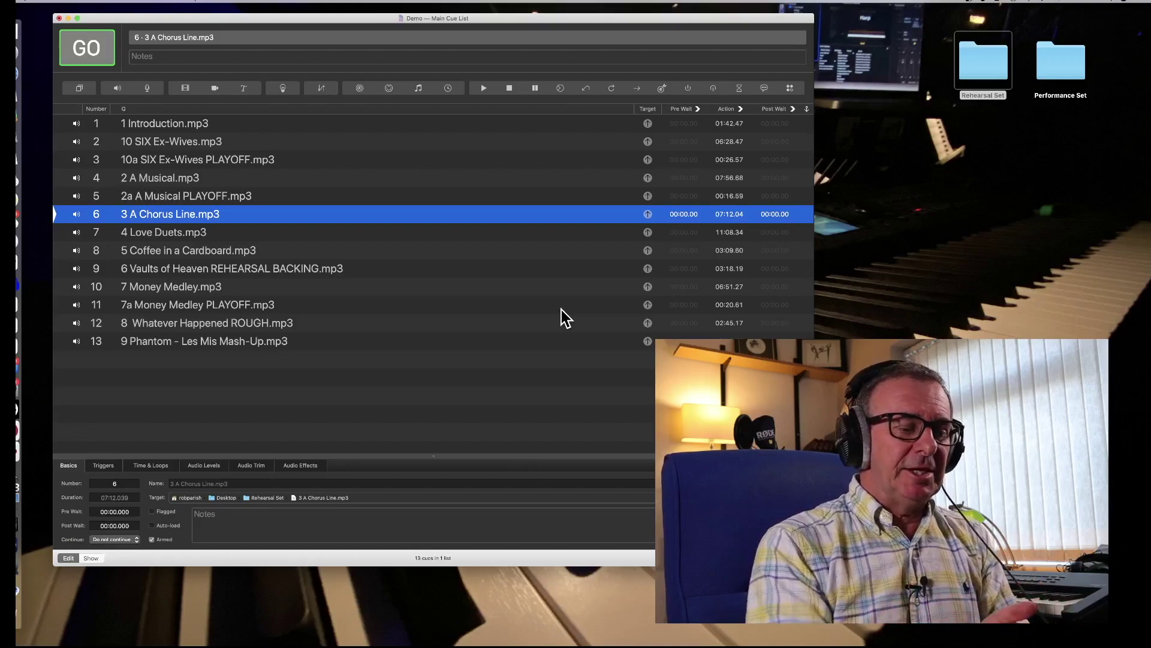
key("space")
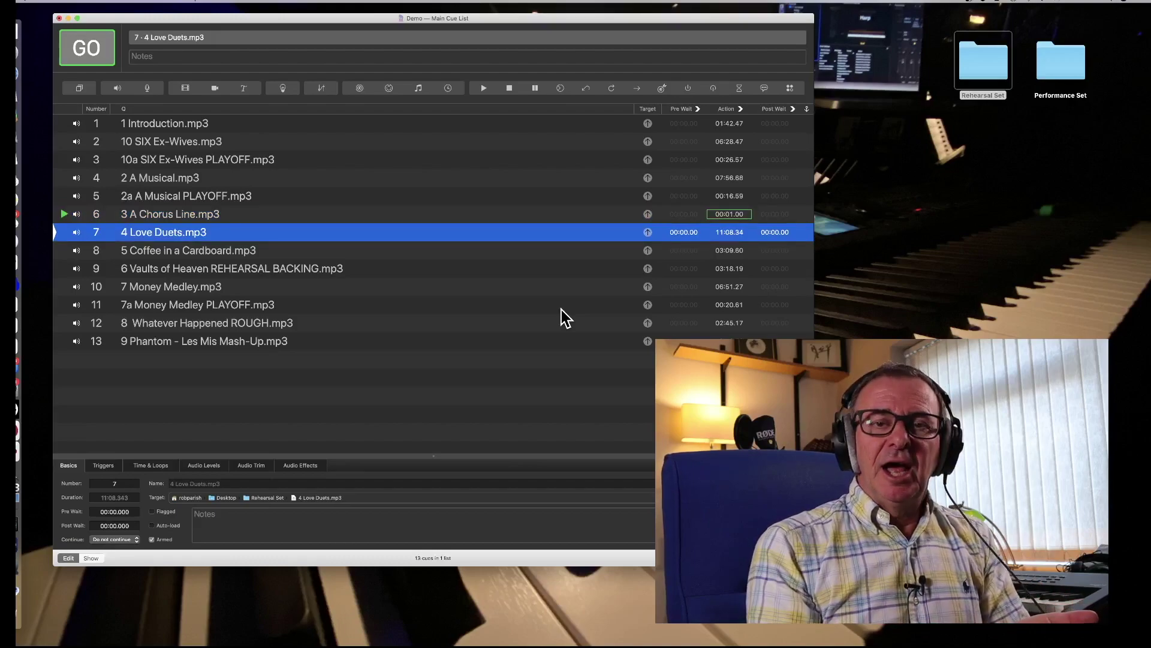
key("space")
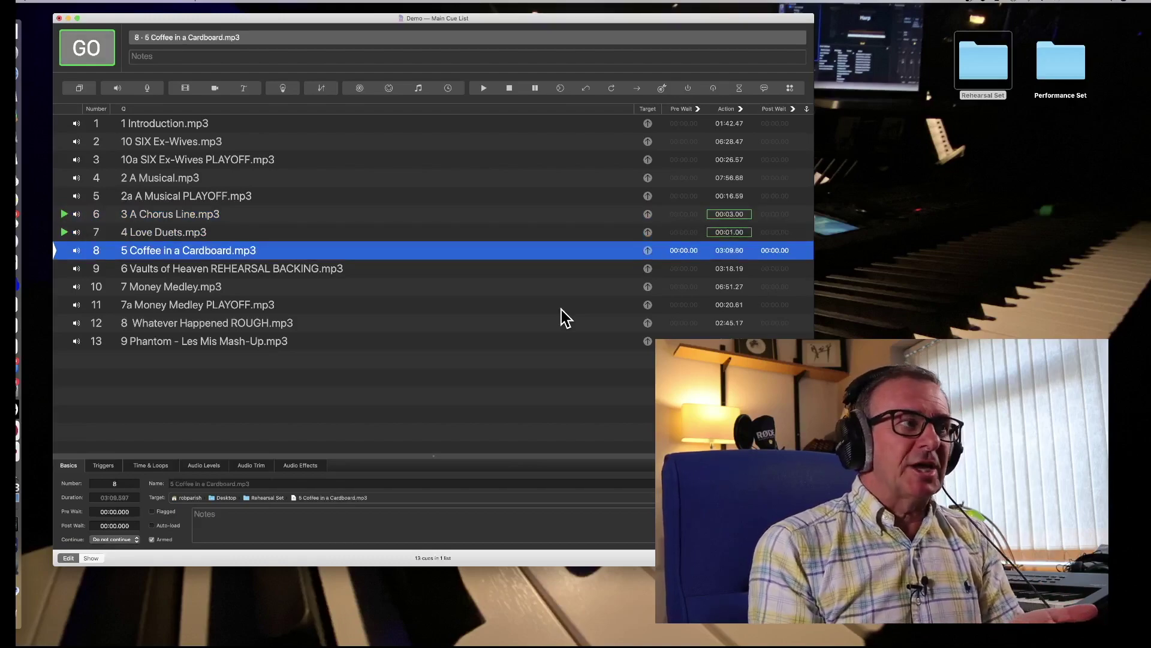
key("space")
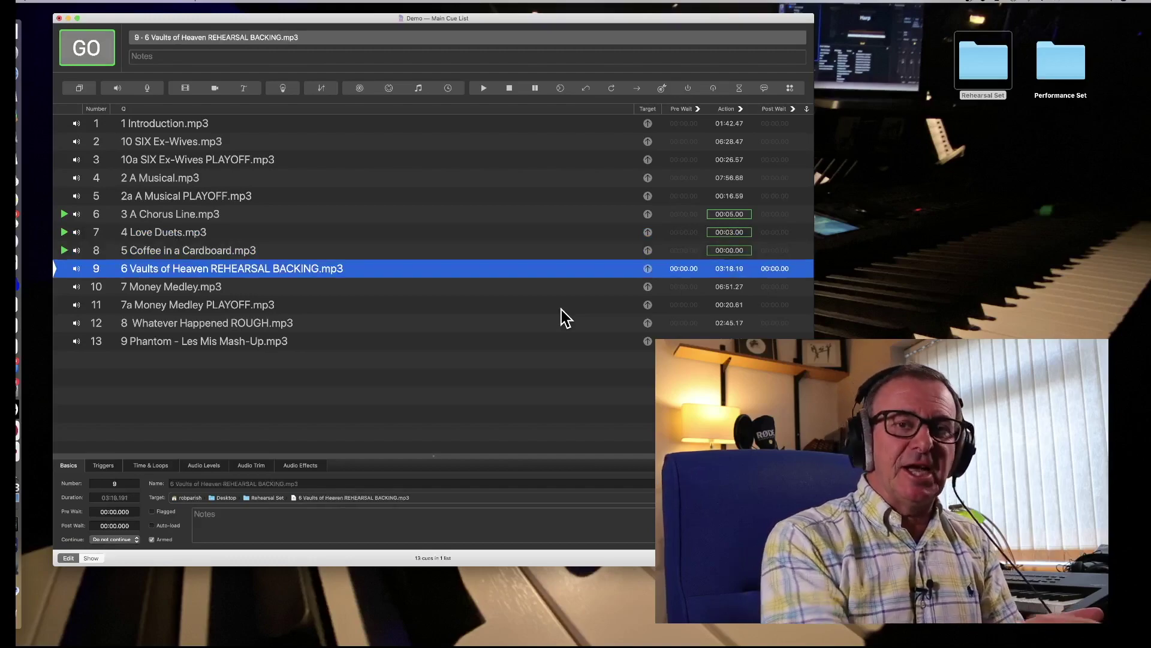
key("Escape")
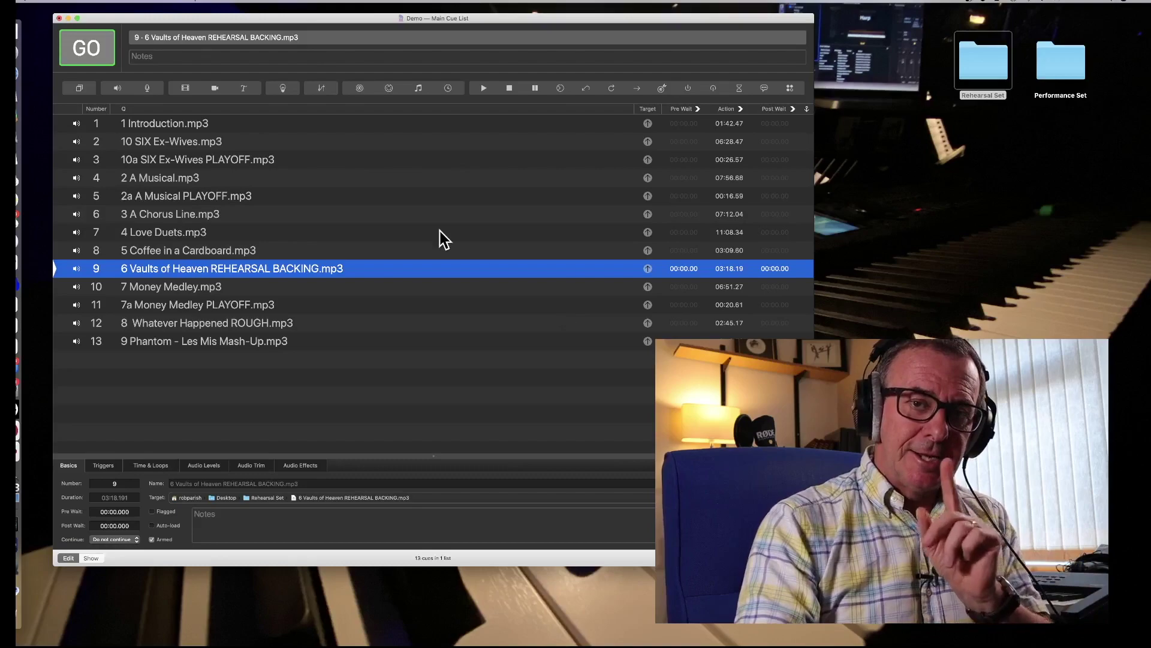
Delete all 13 audio cues from the Demo cue list
left_click(232, 124)
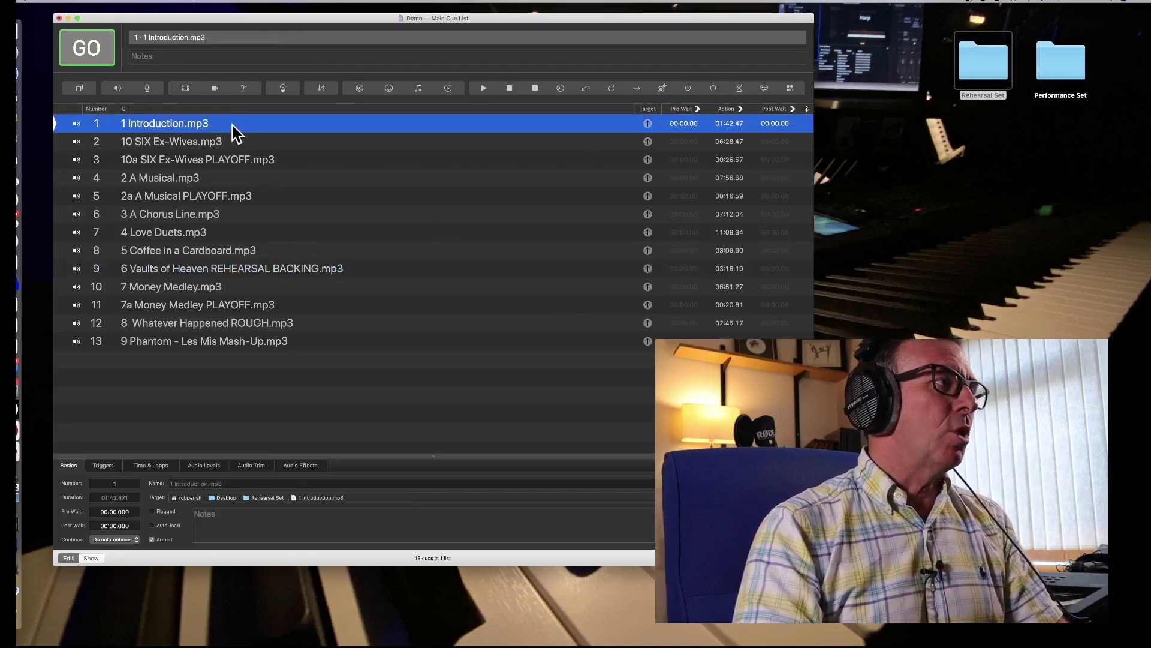
left_click(324, 342, "shift")
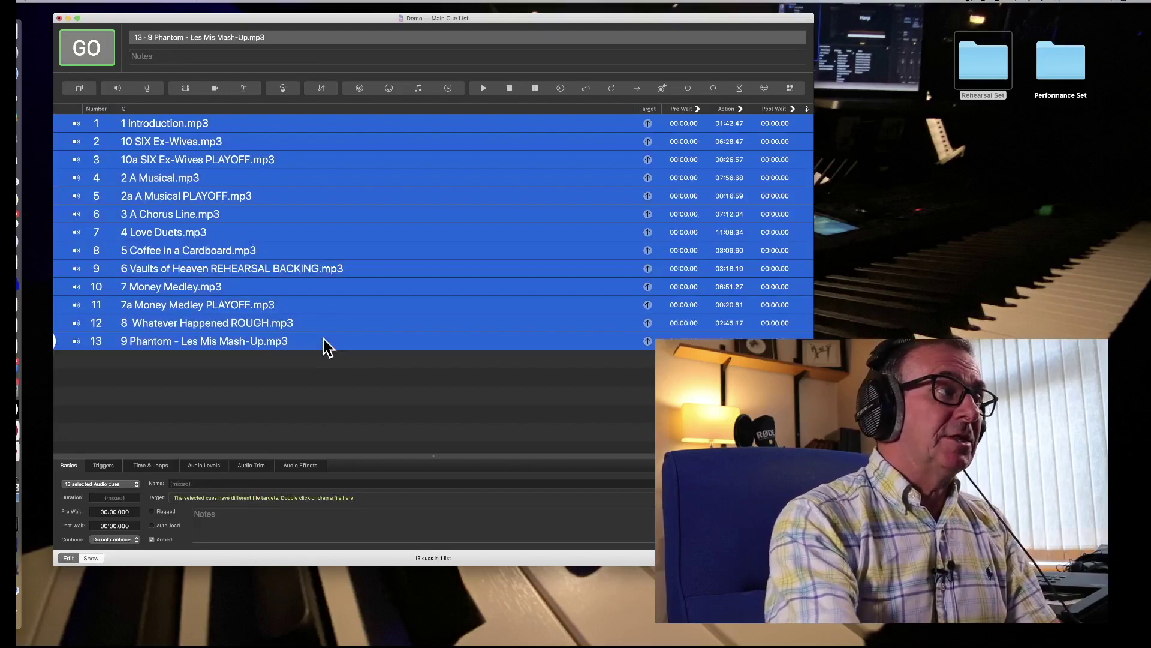
key("Delete")
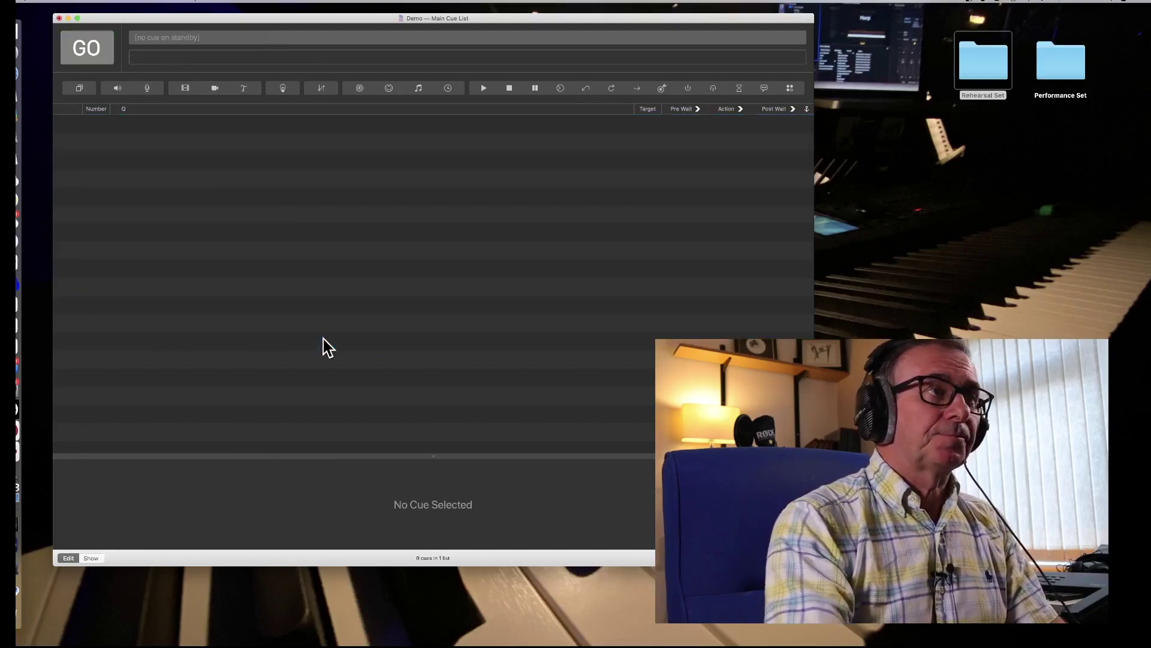
In Performance Set, collapse 7 Money and expand 9 Phantom-LesMis, selecting its CLICK and backing WAVs
double_click(1067, 75)
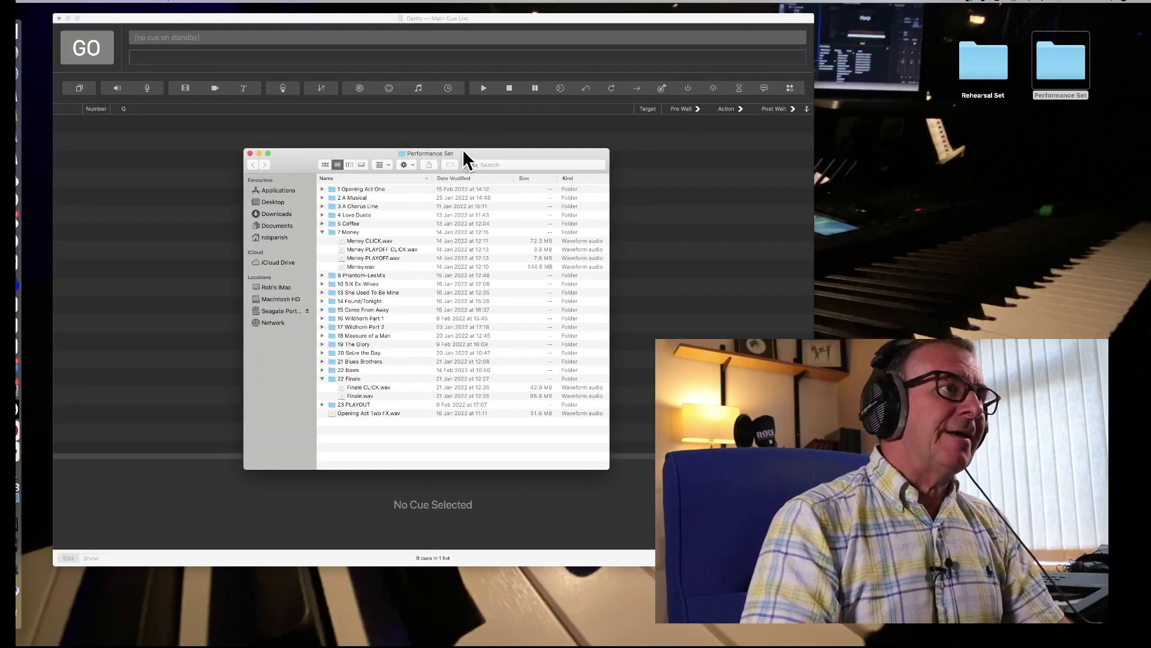
left_click_drag(465, 151, 698, 236)
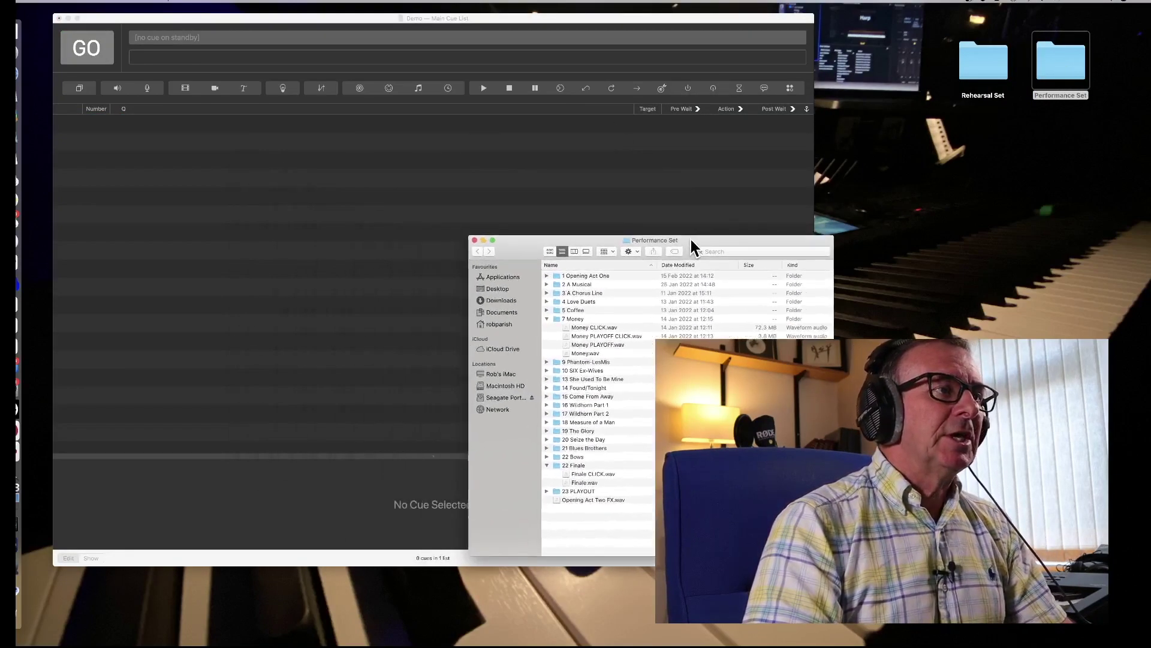
left_click(554, 317)
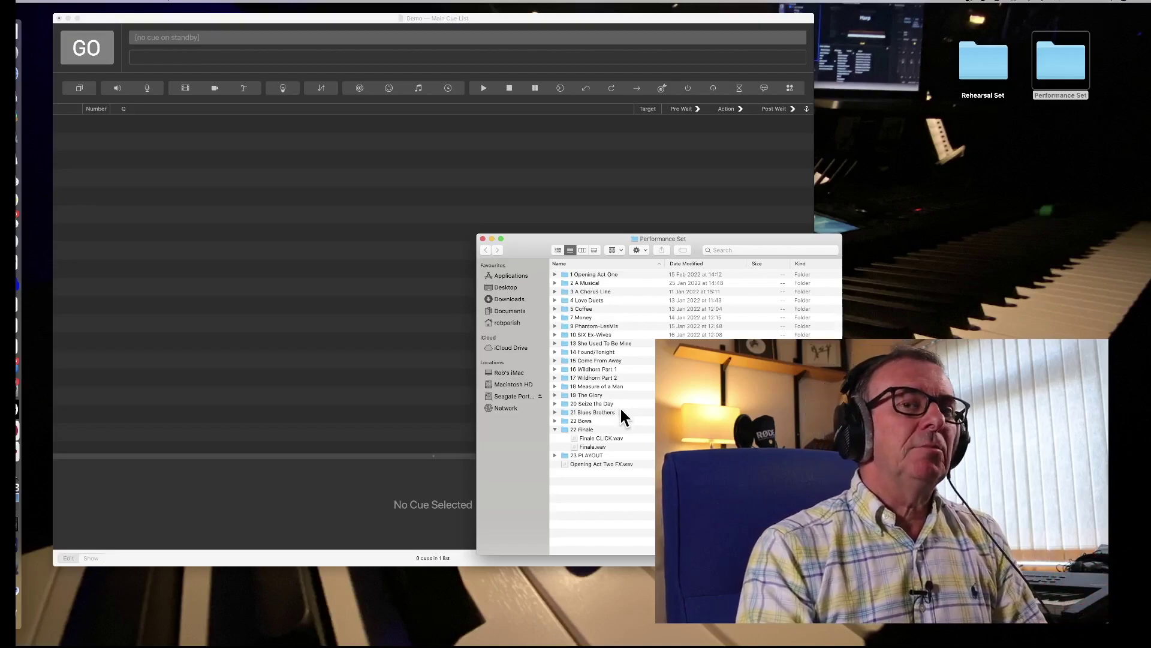
left_click(554, 325)
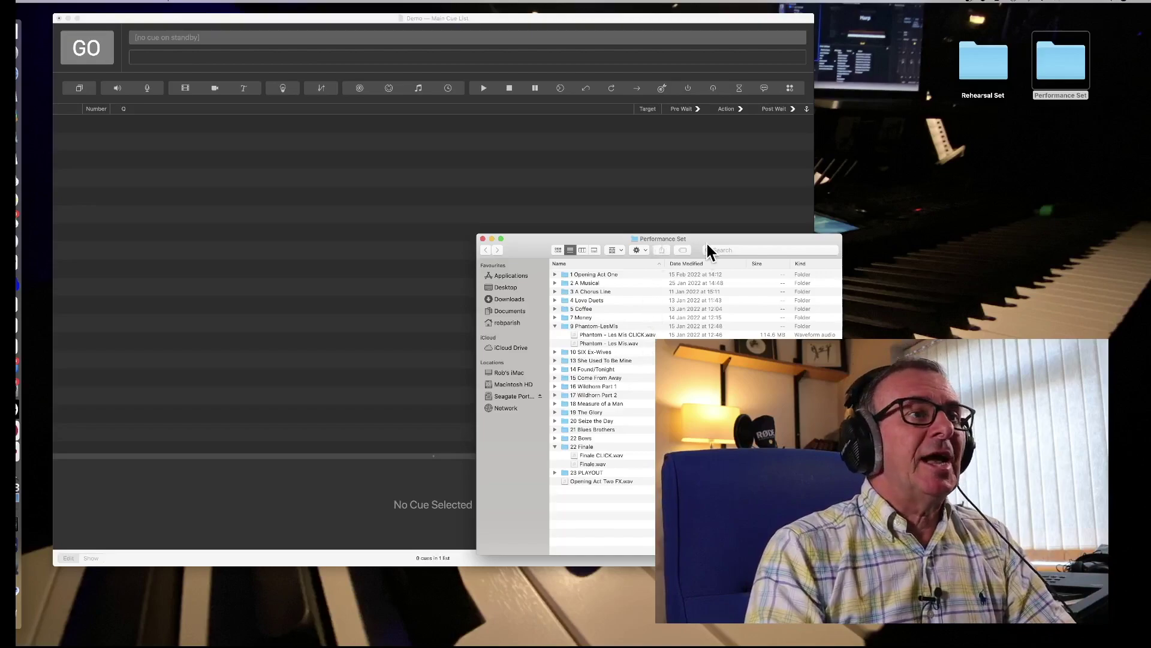
left_click_drag(698, 256, 609, 276)
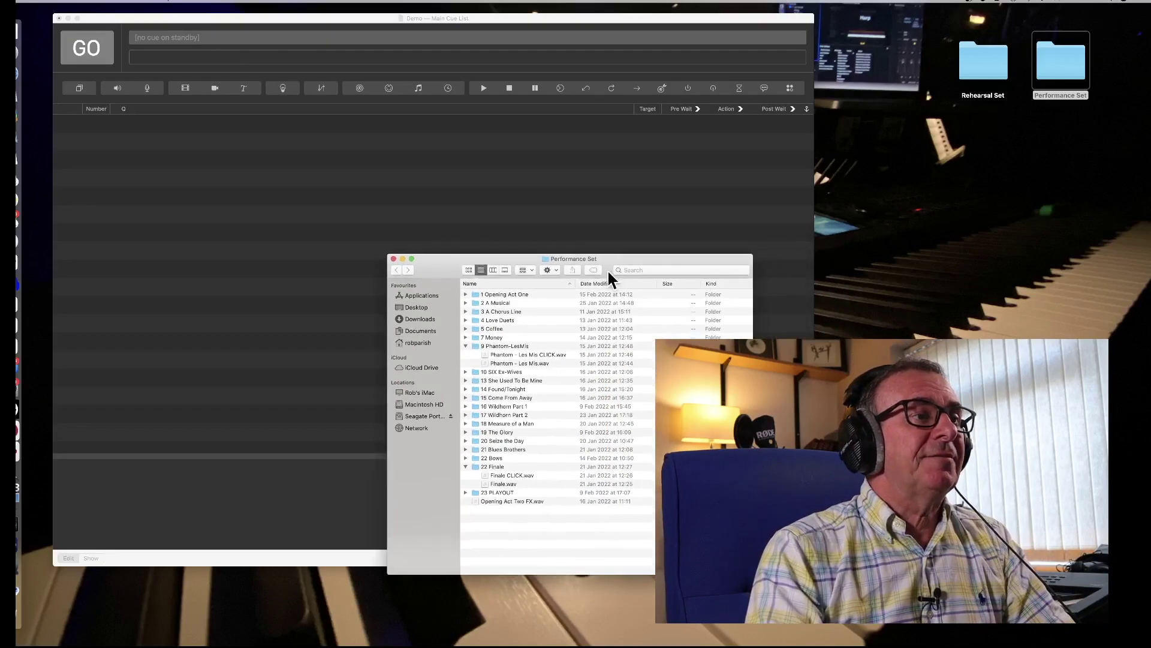
left_click(547, 363)
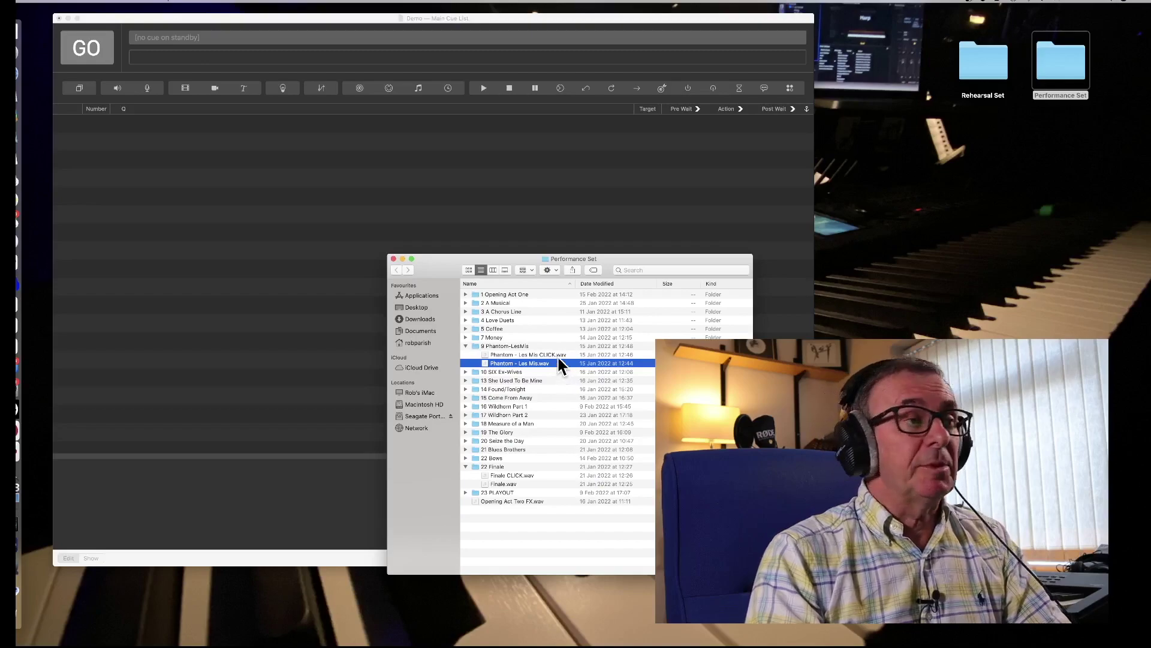
left_click(557, 354)
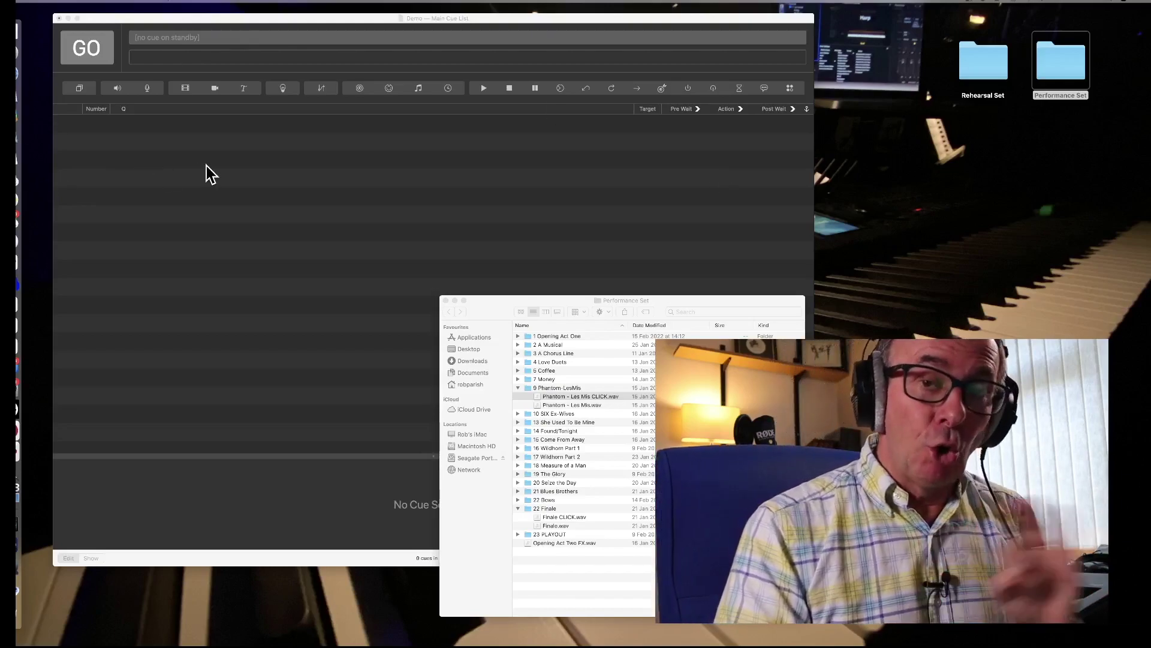
Remove a stray audio cue and add a group cue named 'Song 1'
left_click(113, 88)
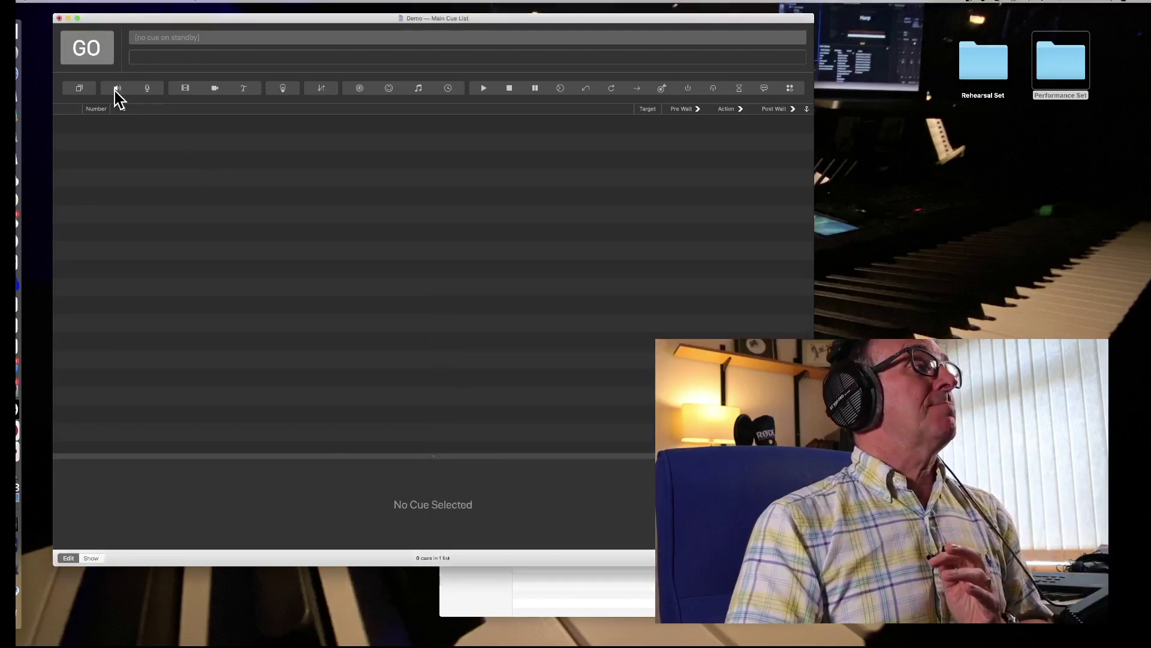
left_click(115, 90)
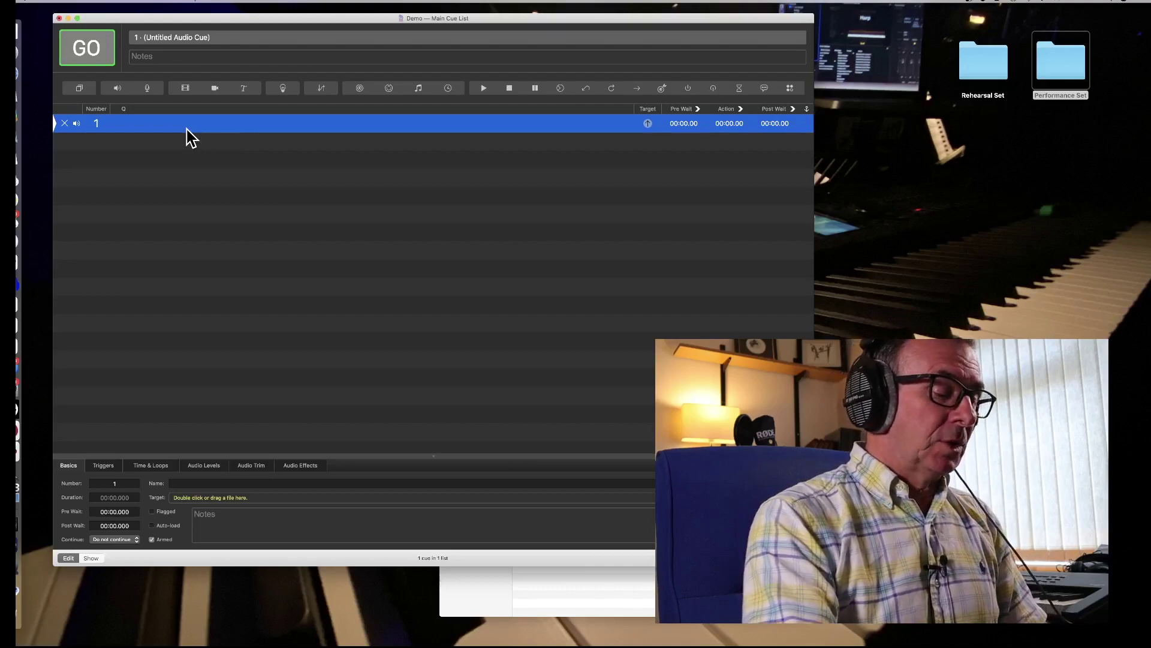
key("Delete")
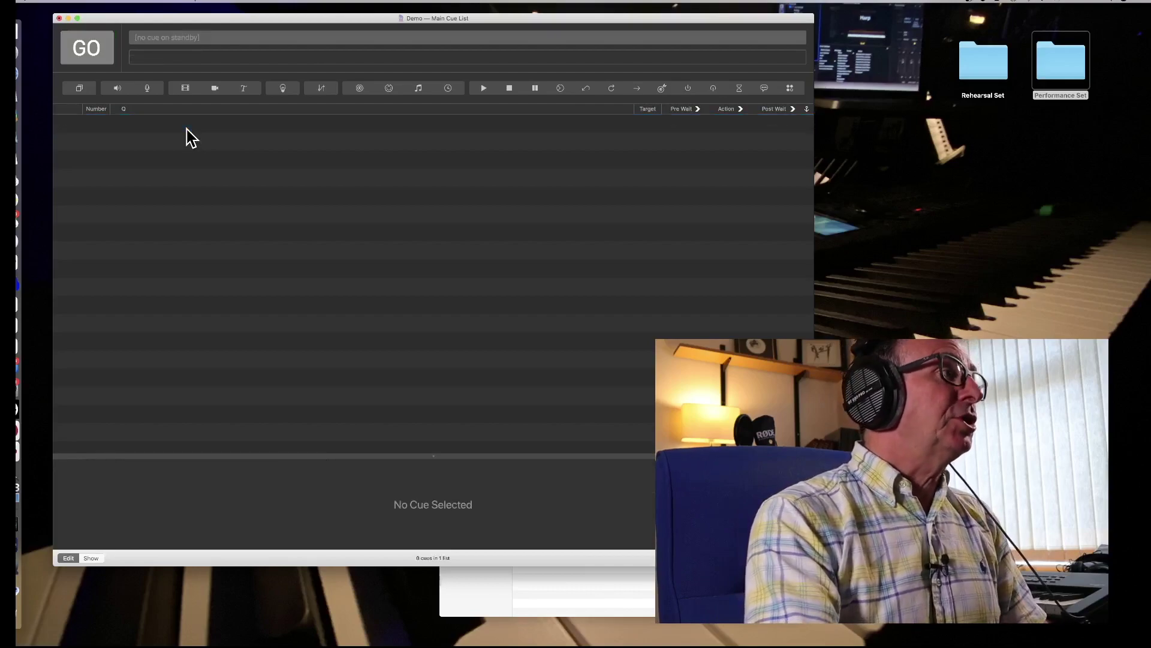
left_click(75, 88)
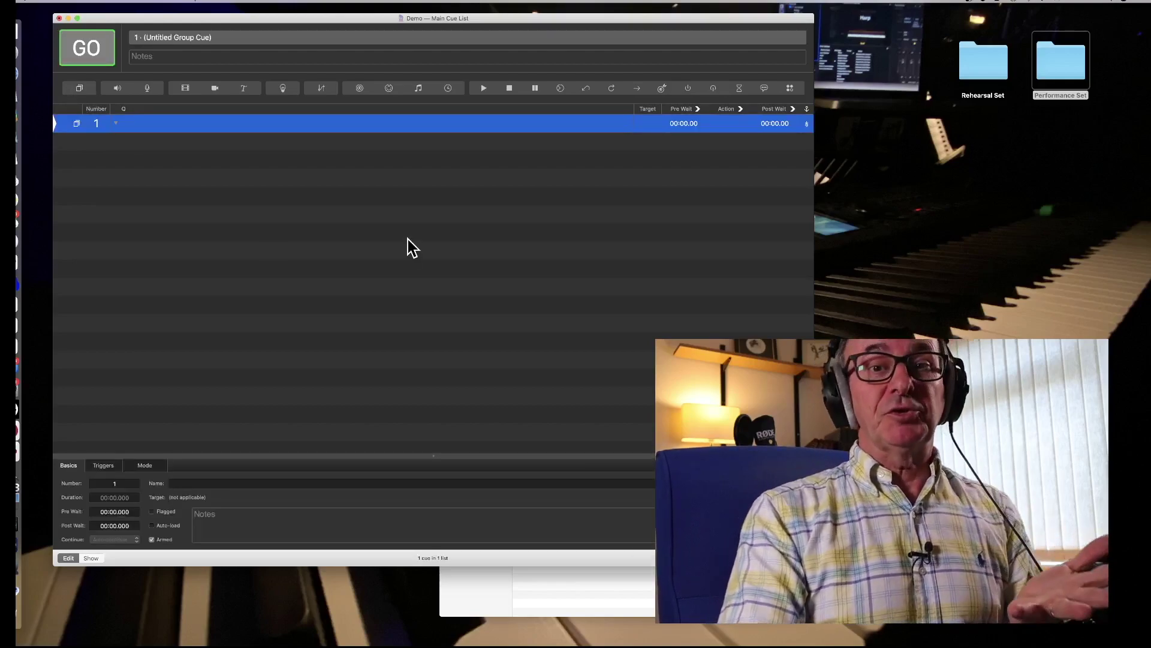
double_click(170, 123)
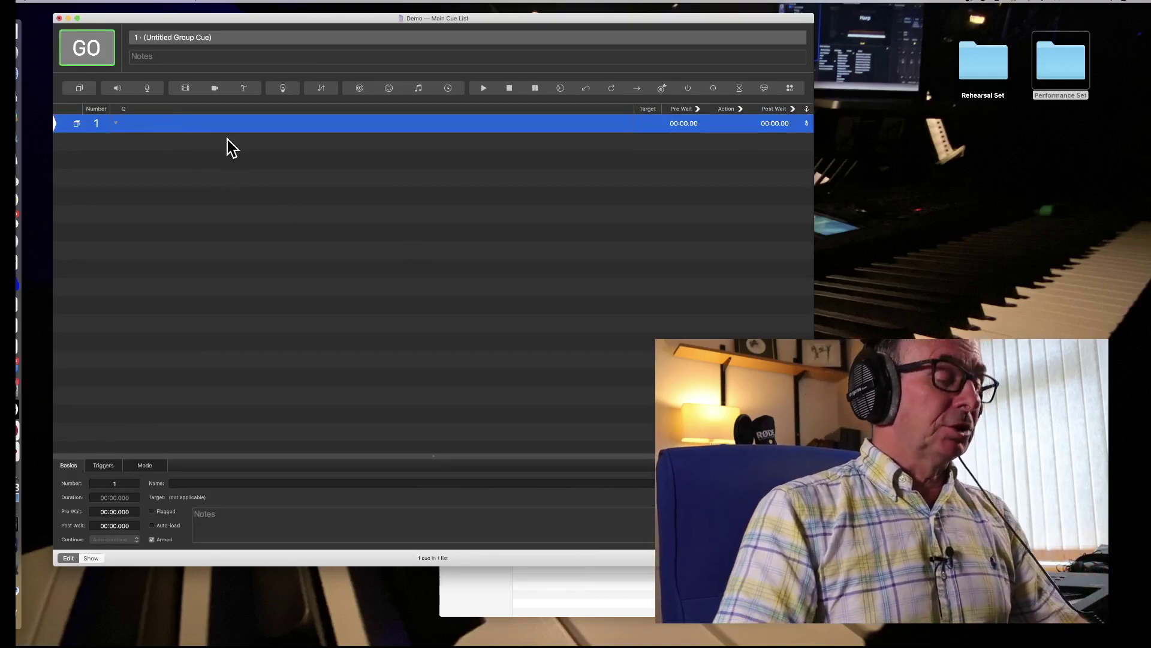
type("Song 1")
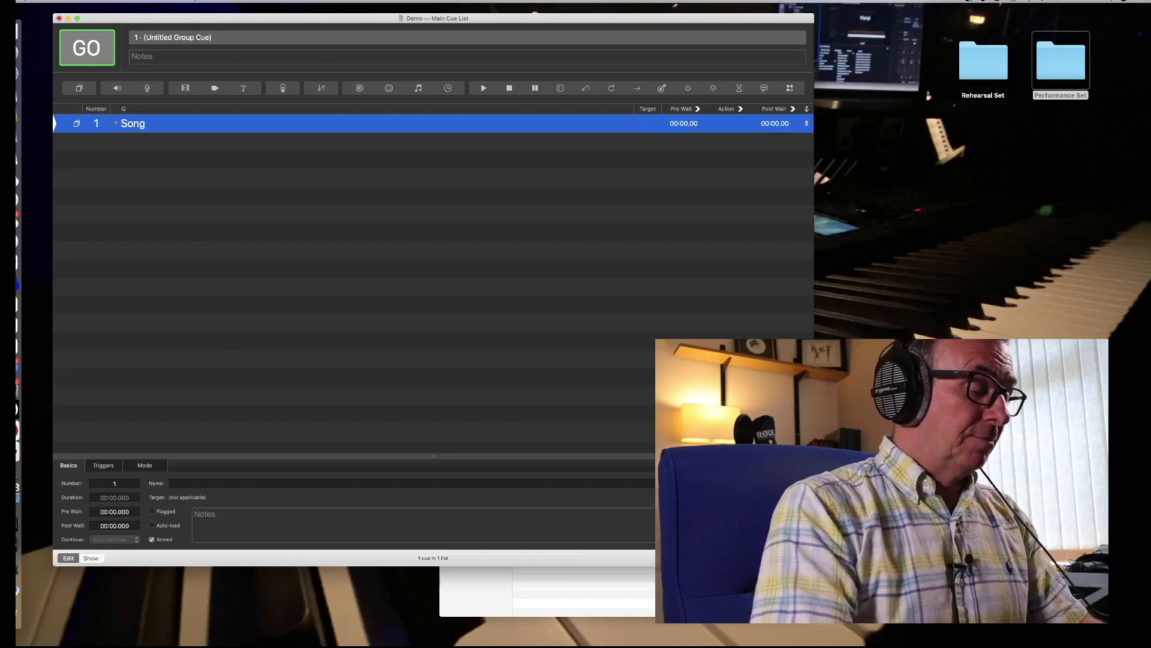
left_click(228, 199)
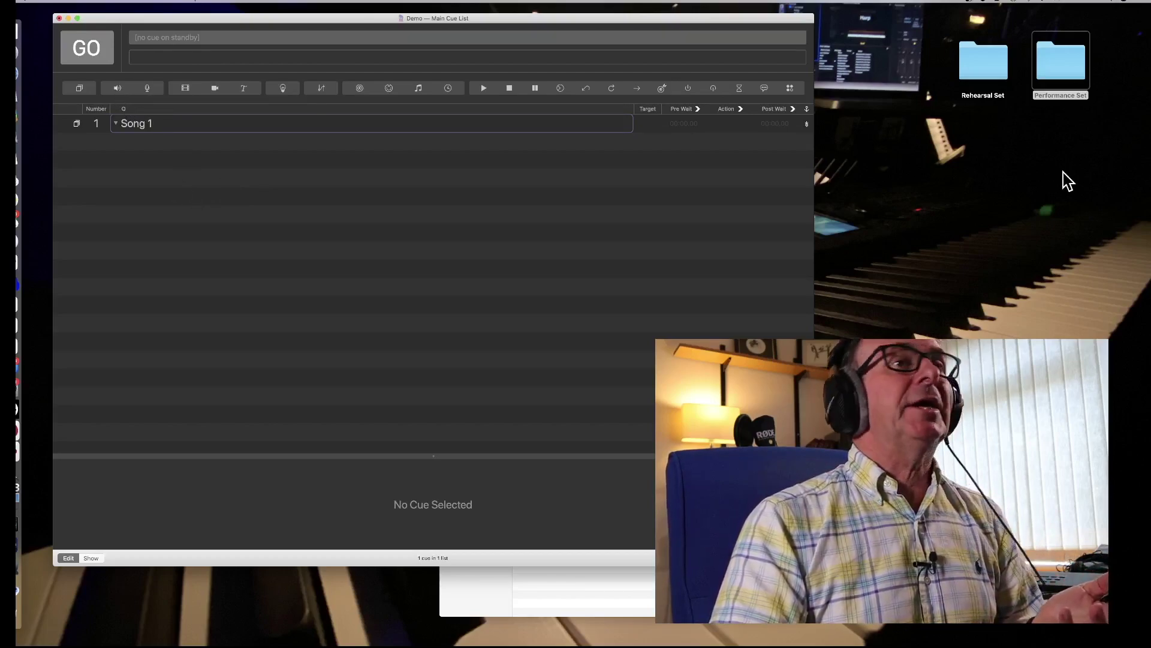
Import Phantom - Les Mis CLICK.wav and Phantom - Les Mis.wav into the cue list, then close Finder
left_click(599, 594)
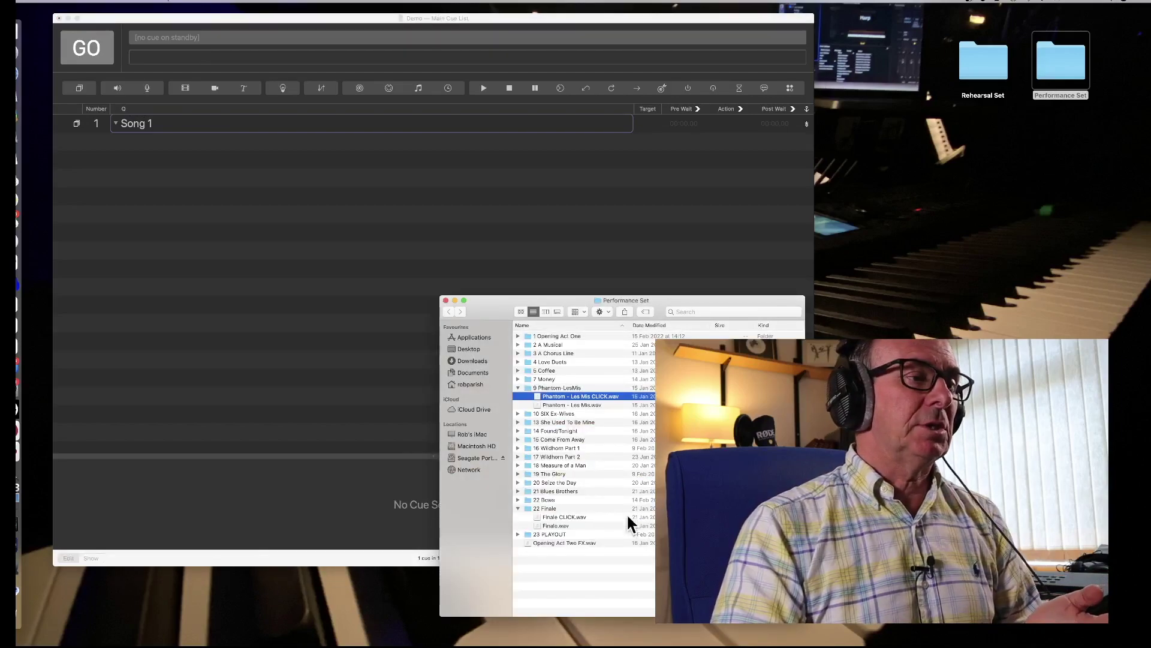
left_click(590, 403, "shift")
left_click_drag(590, 403, 234, 267)
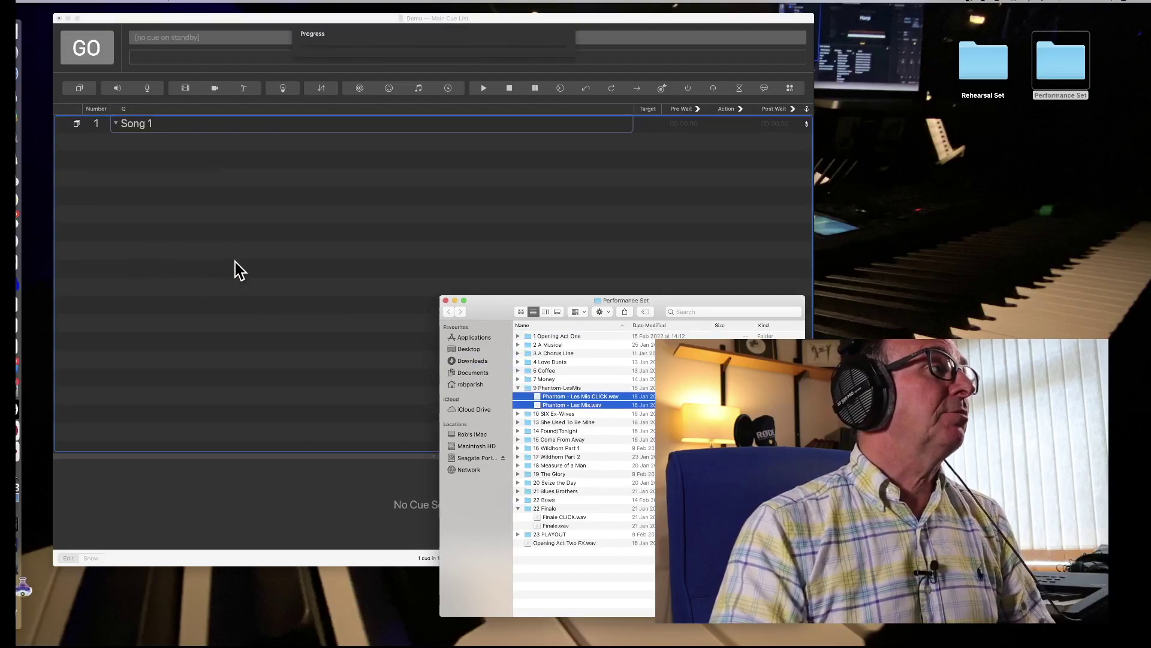
left_click(445, 301)
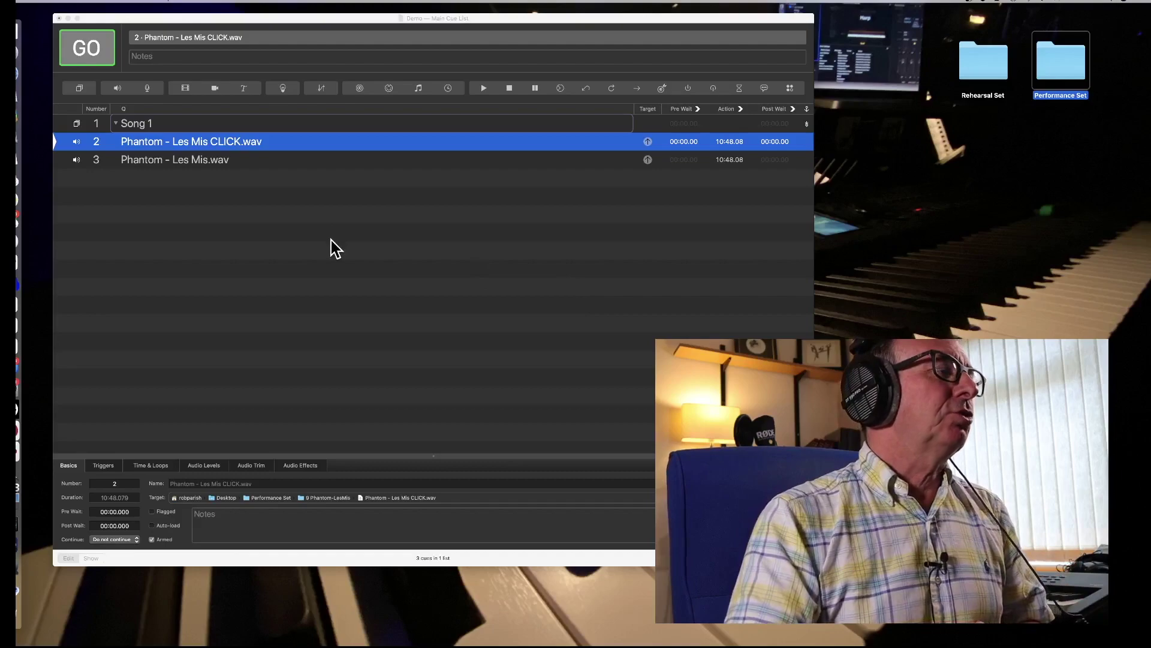
Move audio cues 2 and 3 into the Song 1 group
left_click(272, 163)
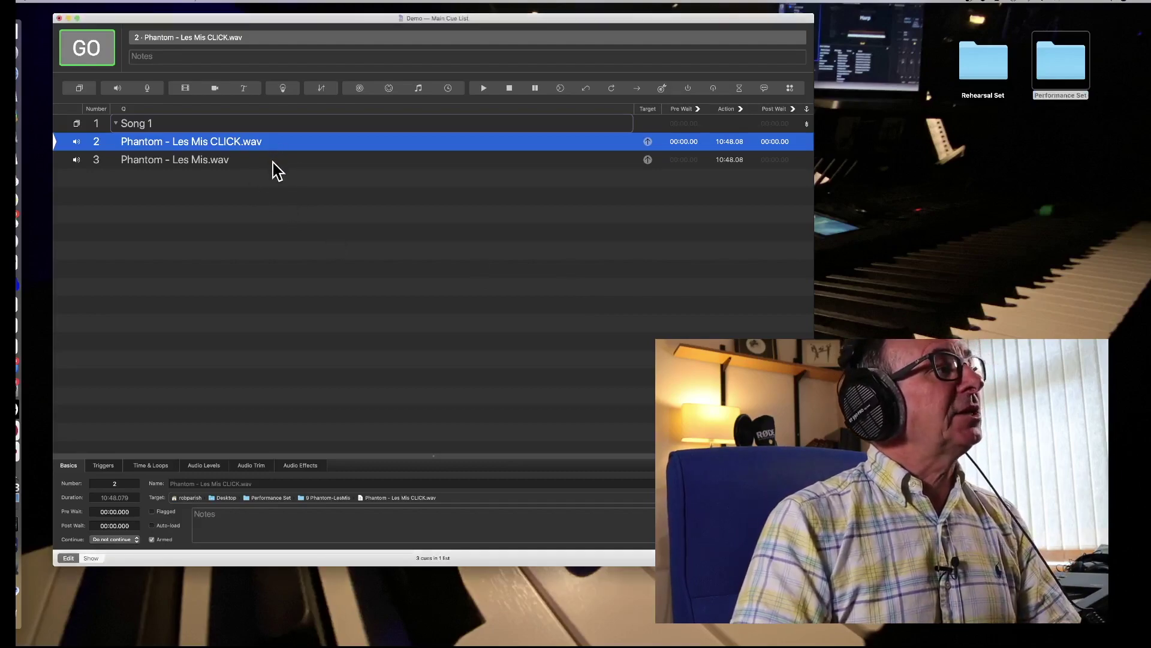
left_click(271, 164, "shift")
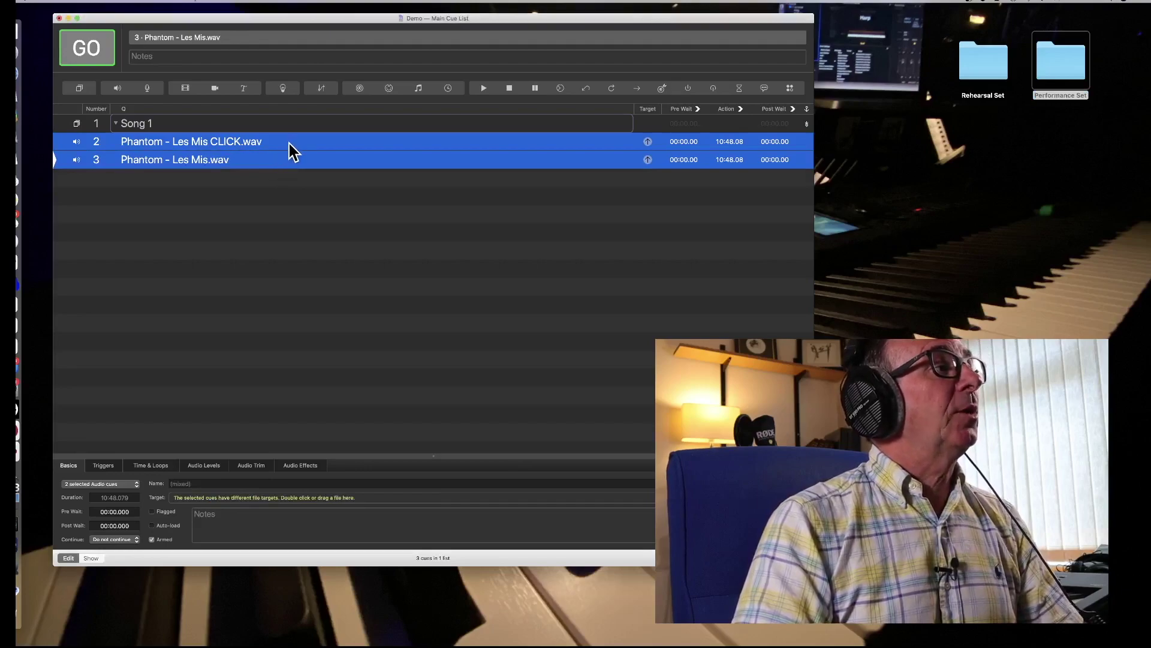
left_click_drag(290, 139, 291, 131)
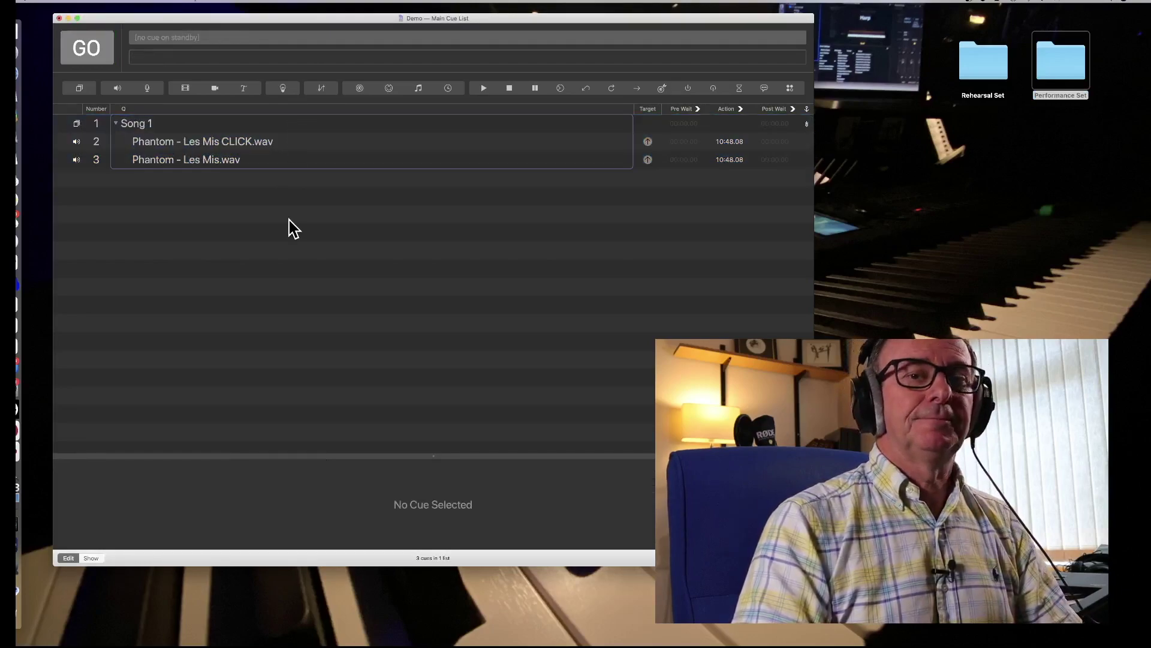
left_click(178, 125)
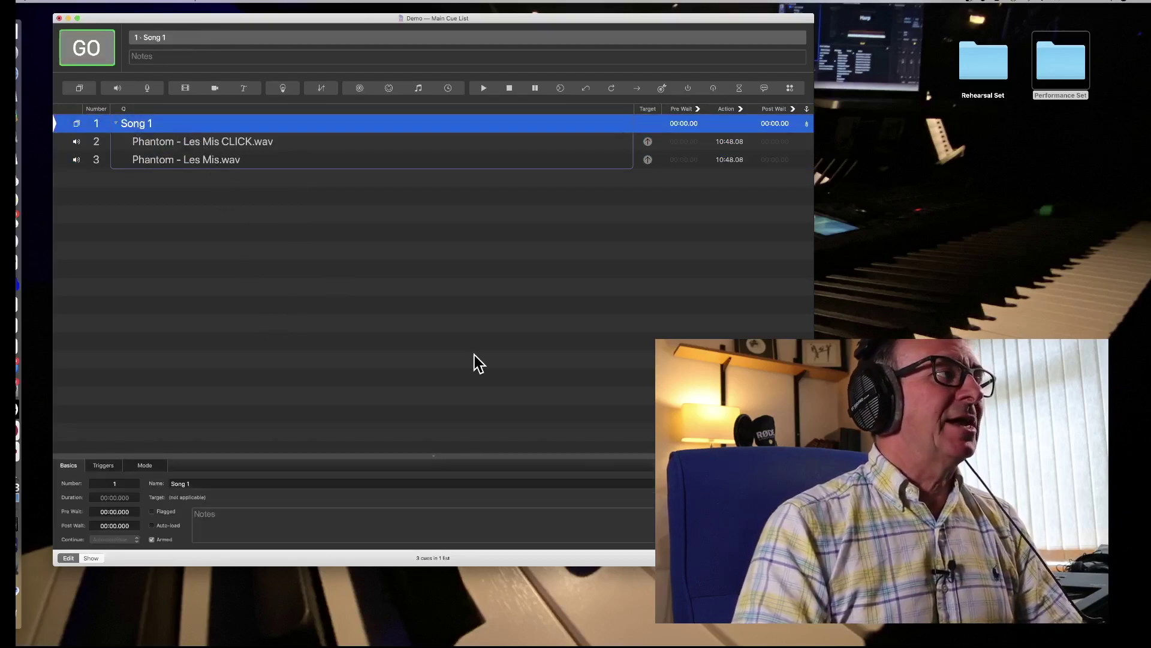
key("space")
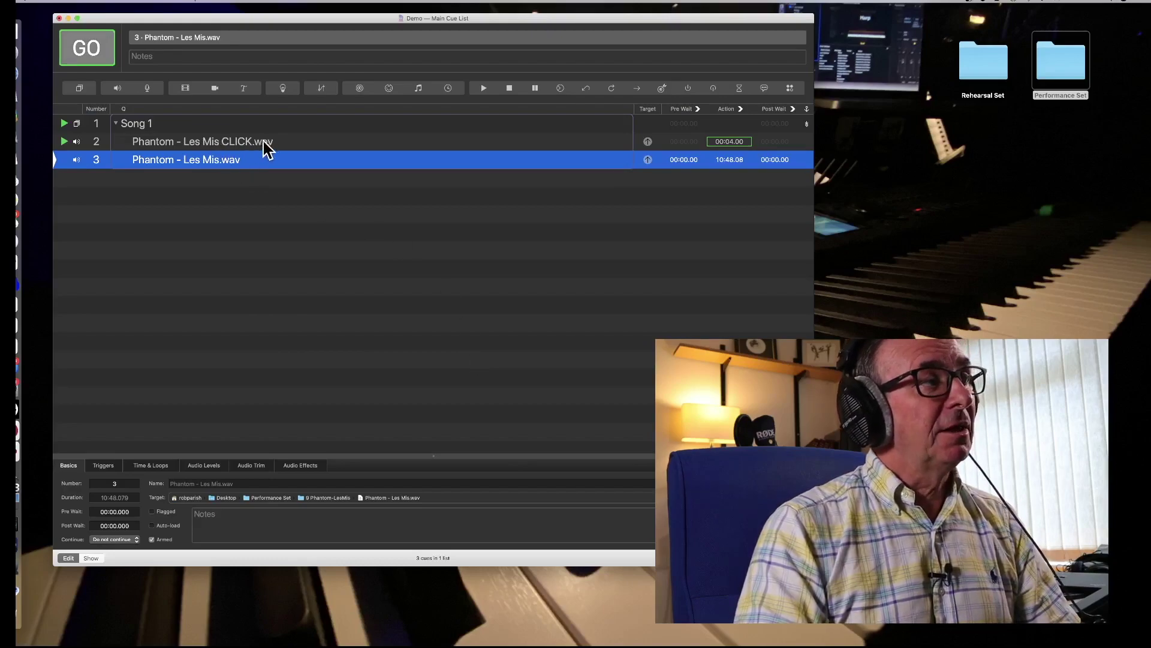
left_click(327, 267)
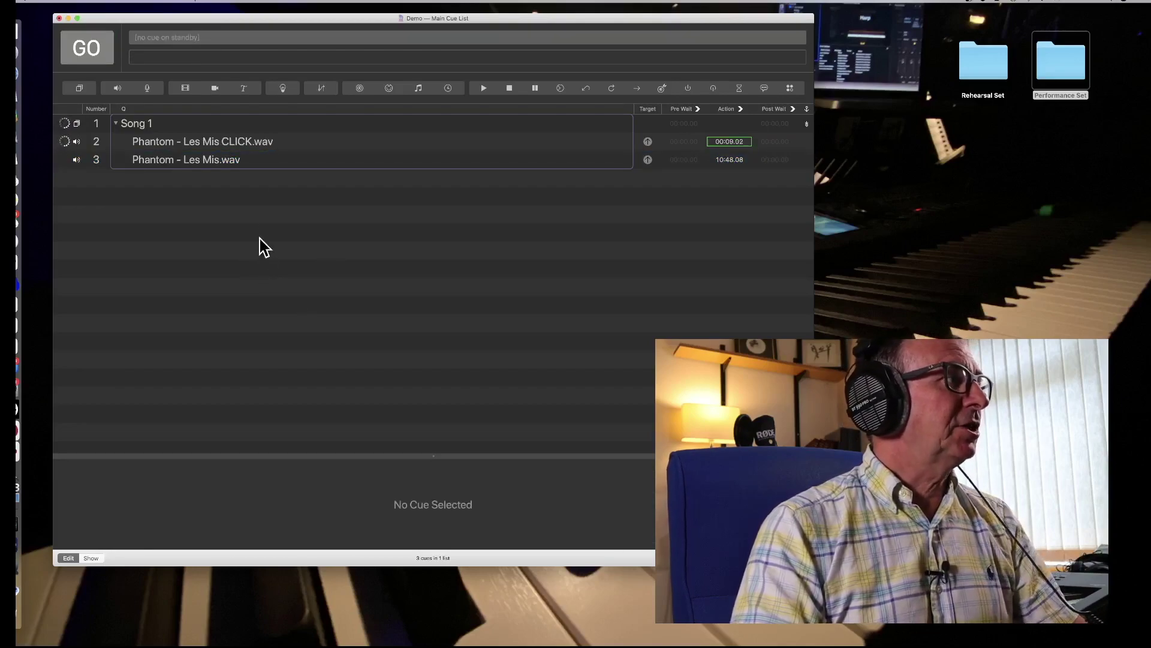
key("Escape")
left_click(251, 164)
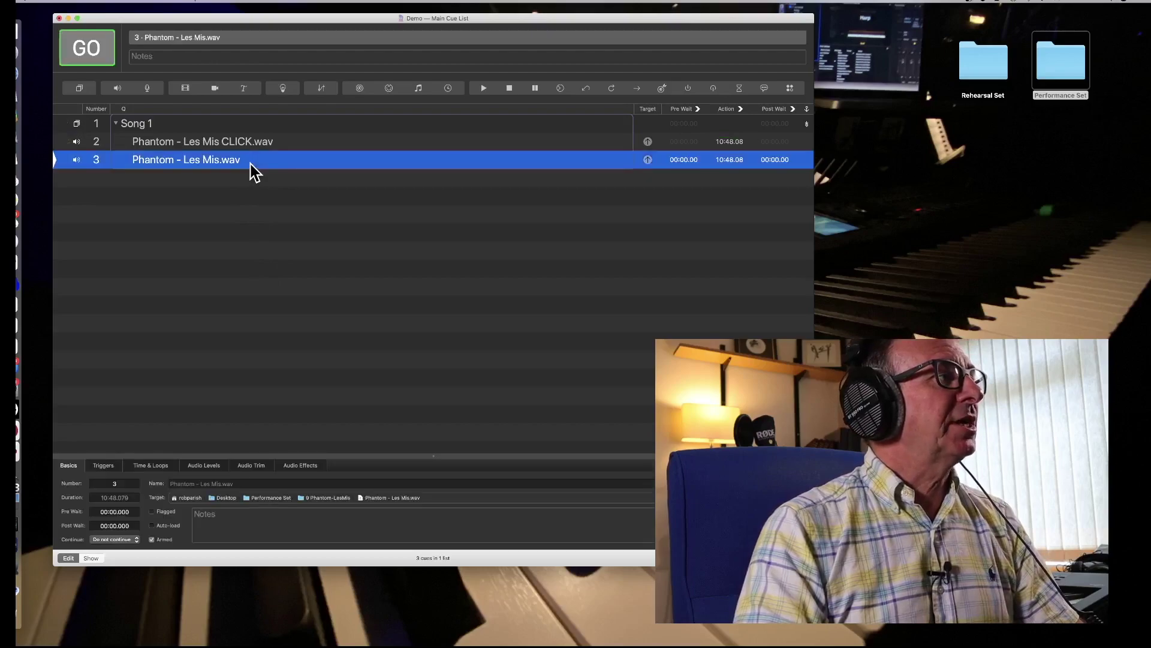
key("space")
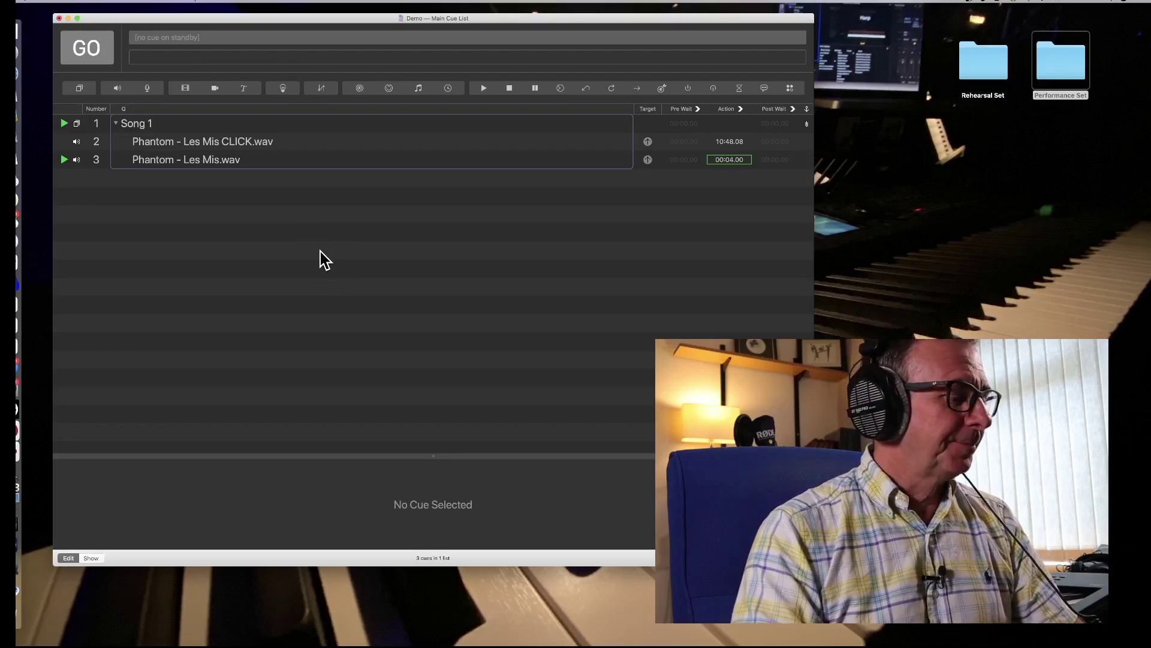
key("Escape")
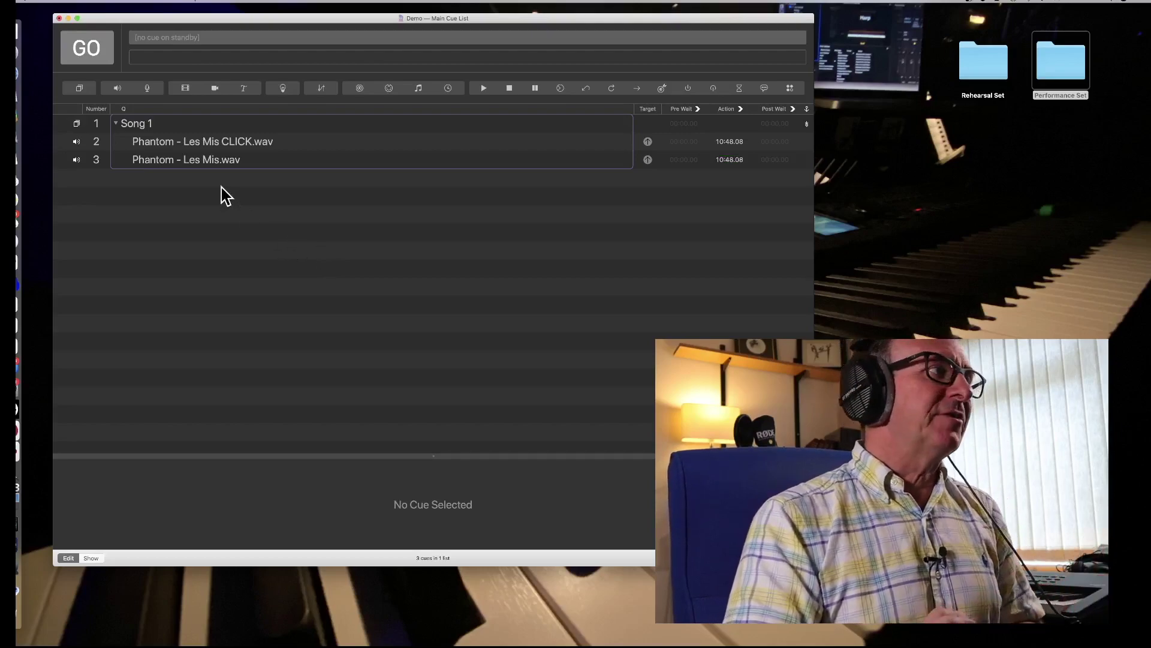
left_click(176, 124)
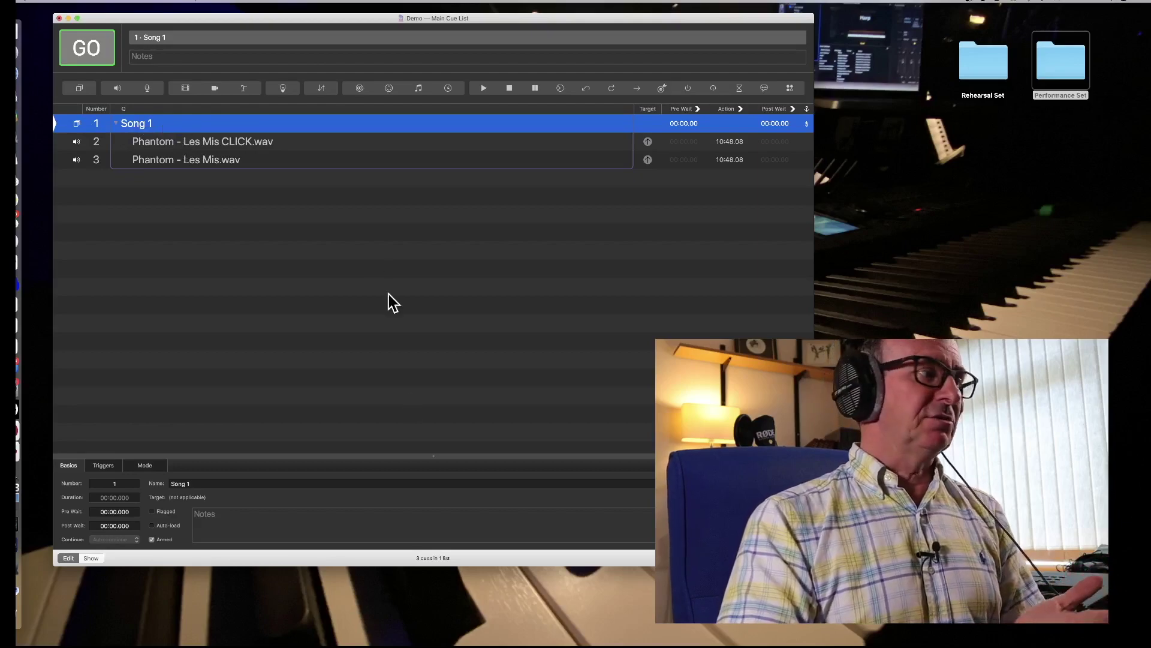
Set Song 1's group mode to 'Timeline - Start all children simultaneously'
left_click(103, 466)
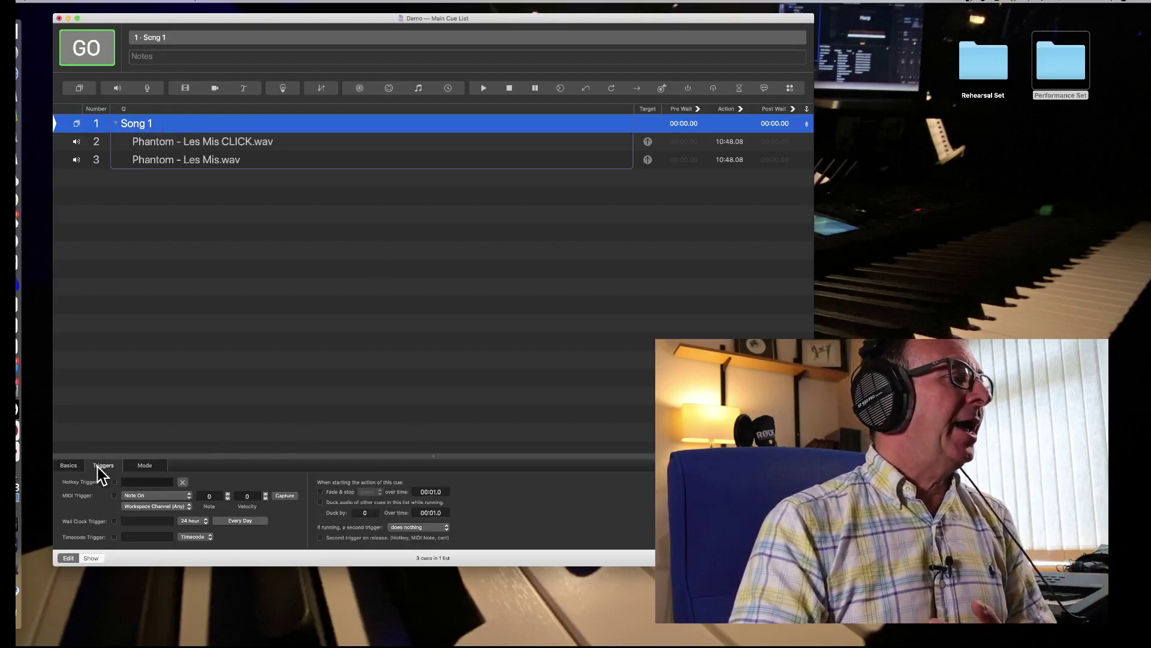
left_click(144, 466)
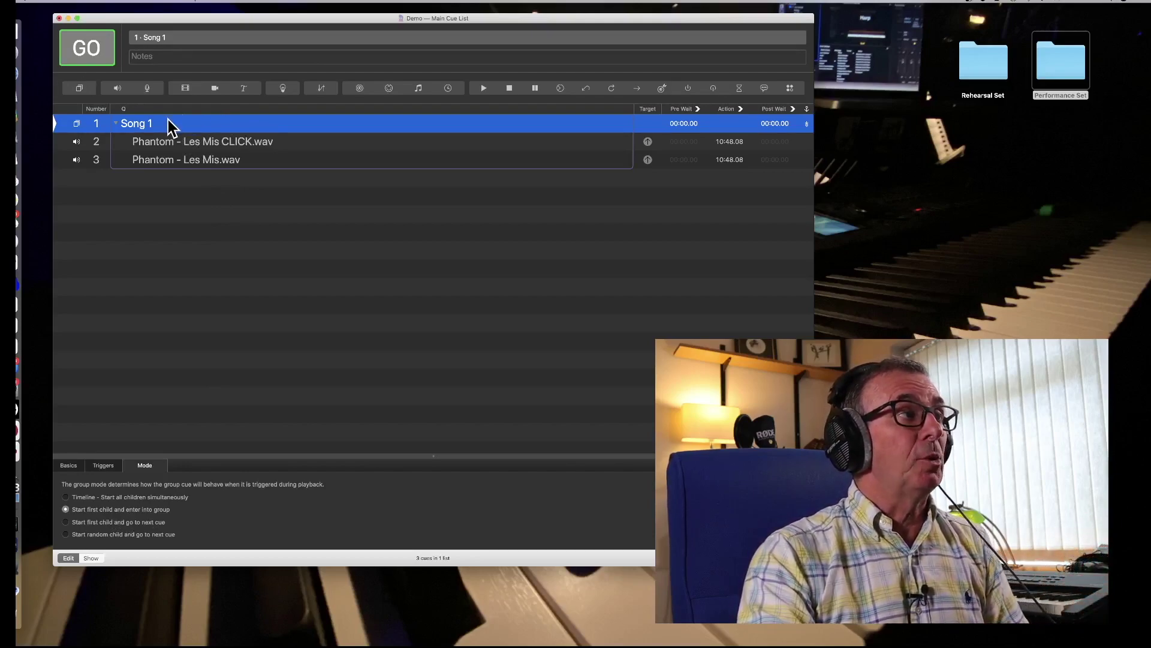
left_click(198, 144)
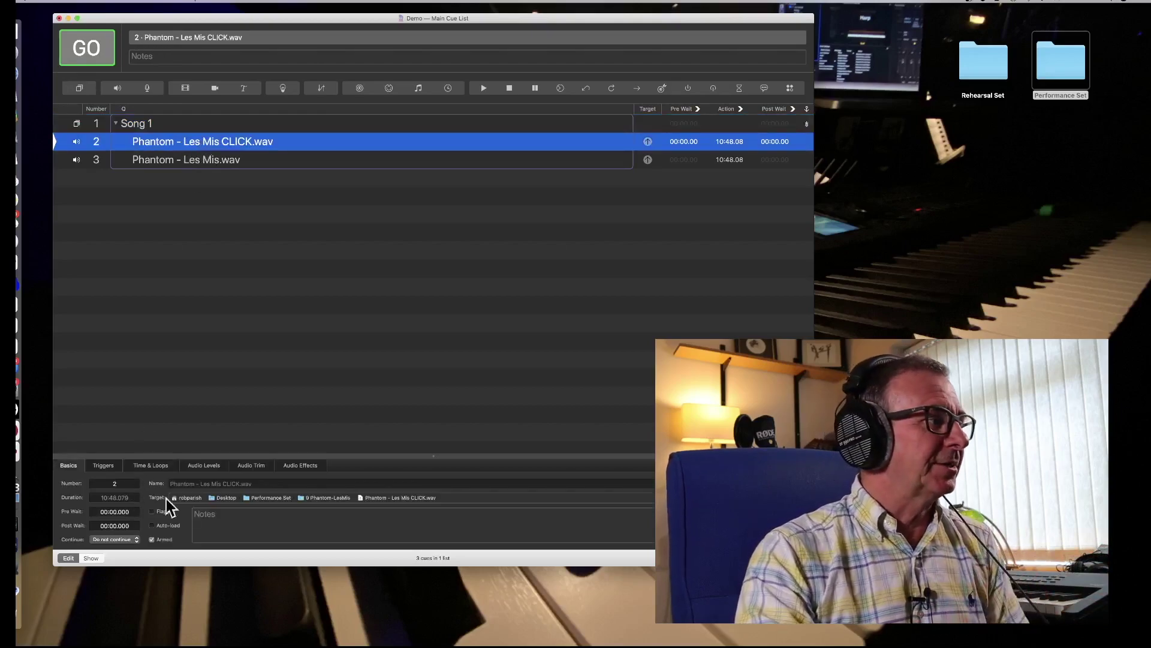
left_click(149, 126)
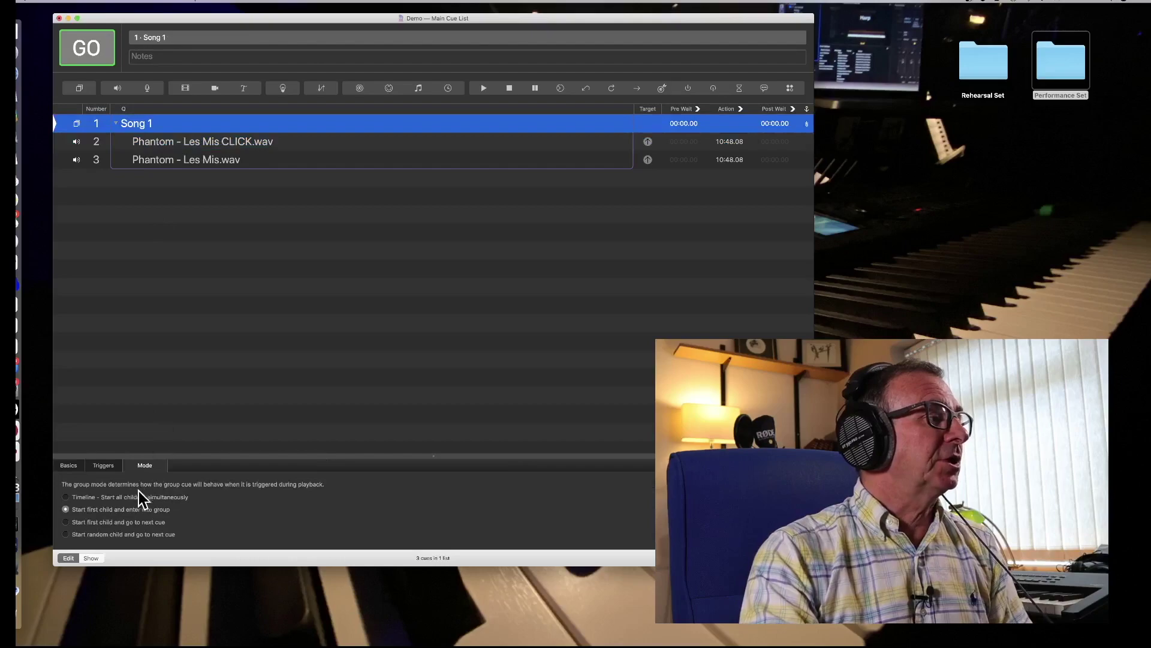
left_click(66, 499)
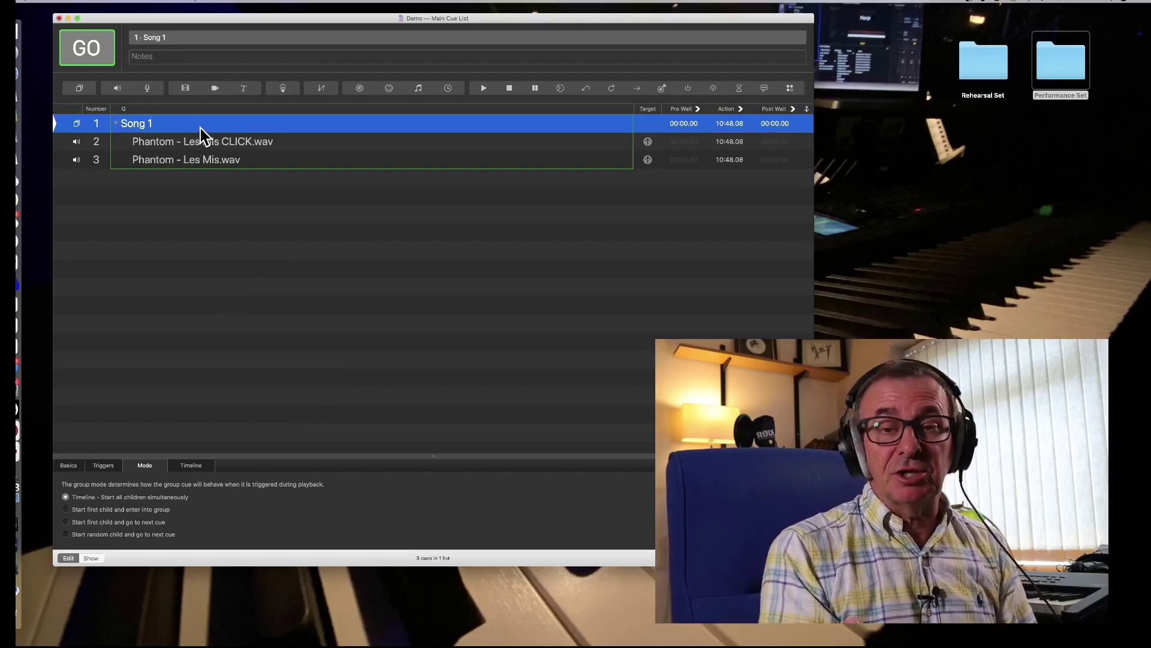
Test-play Song 1, stop it with Escape, and collapse the group
key("space")
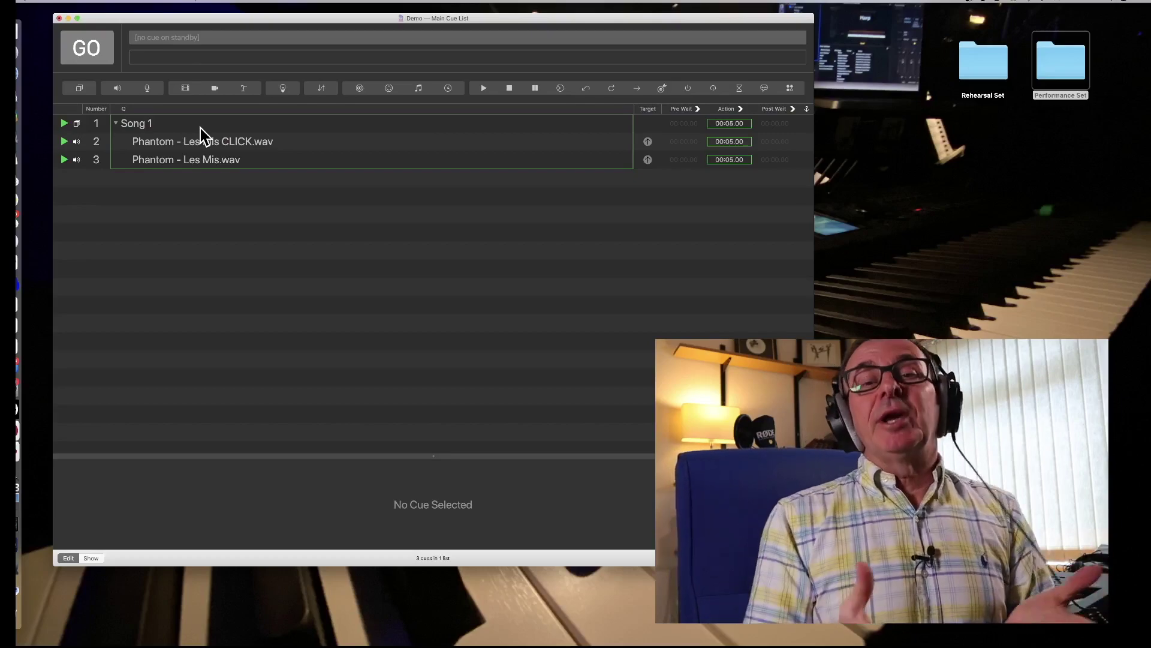
key("Escape")
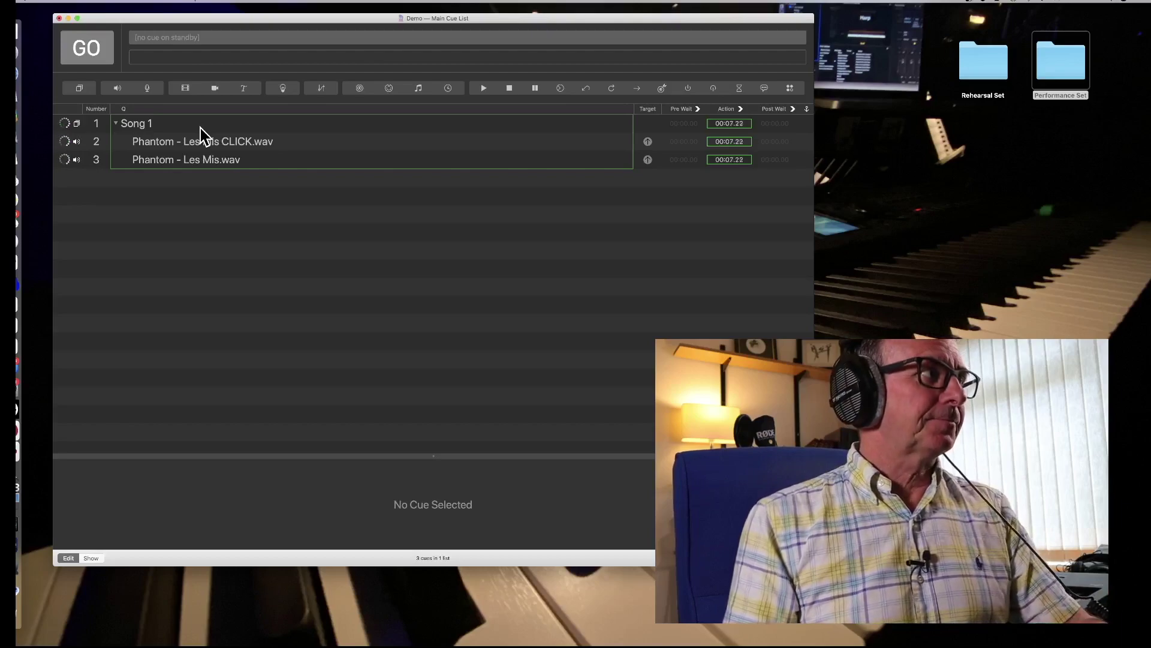
left_click(115, 123)
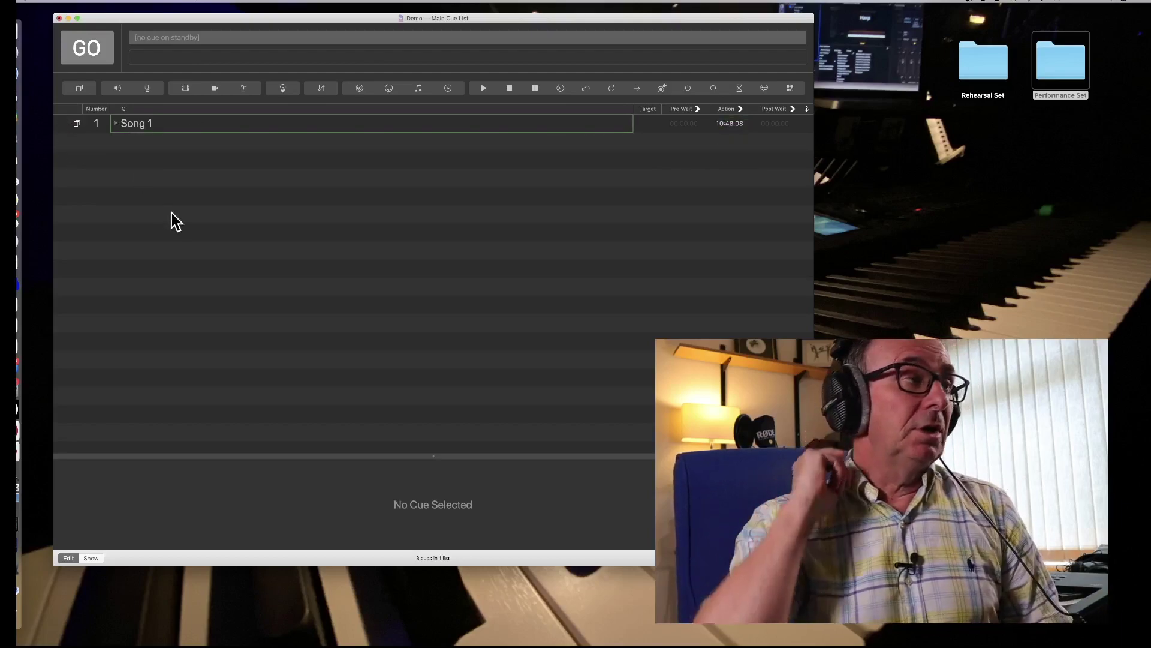
Add group cue 4 named 'Song 2' and open the Performance Set folder in Finder
left_click(80, 89)
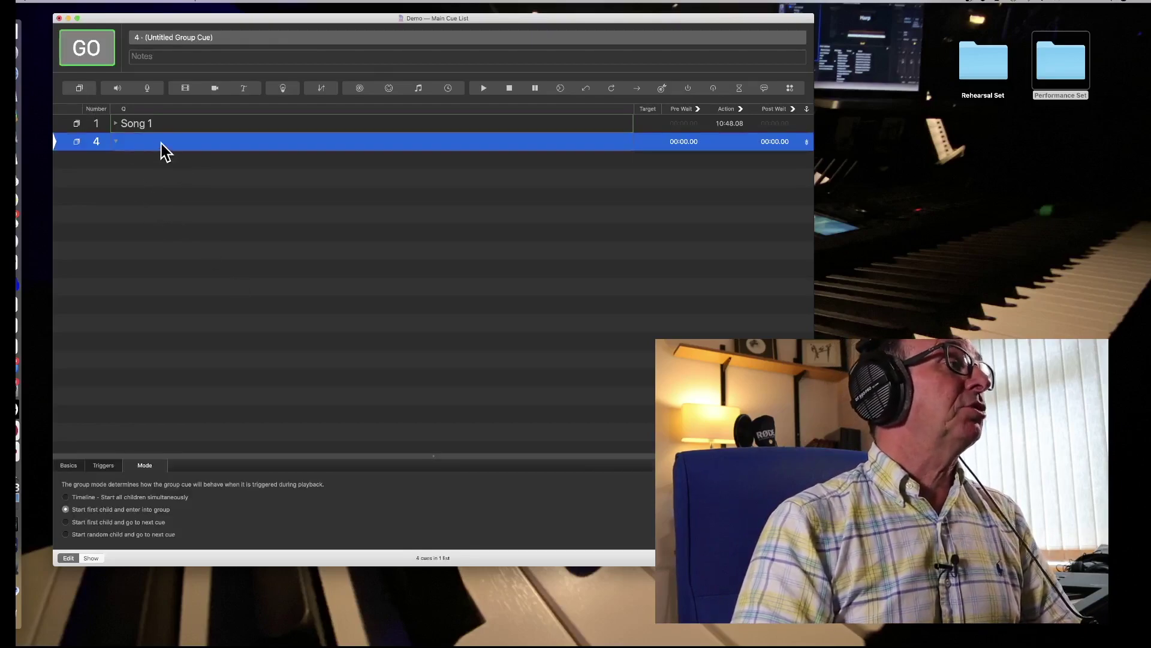
type("Song 2")
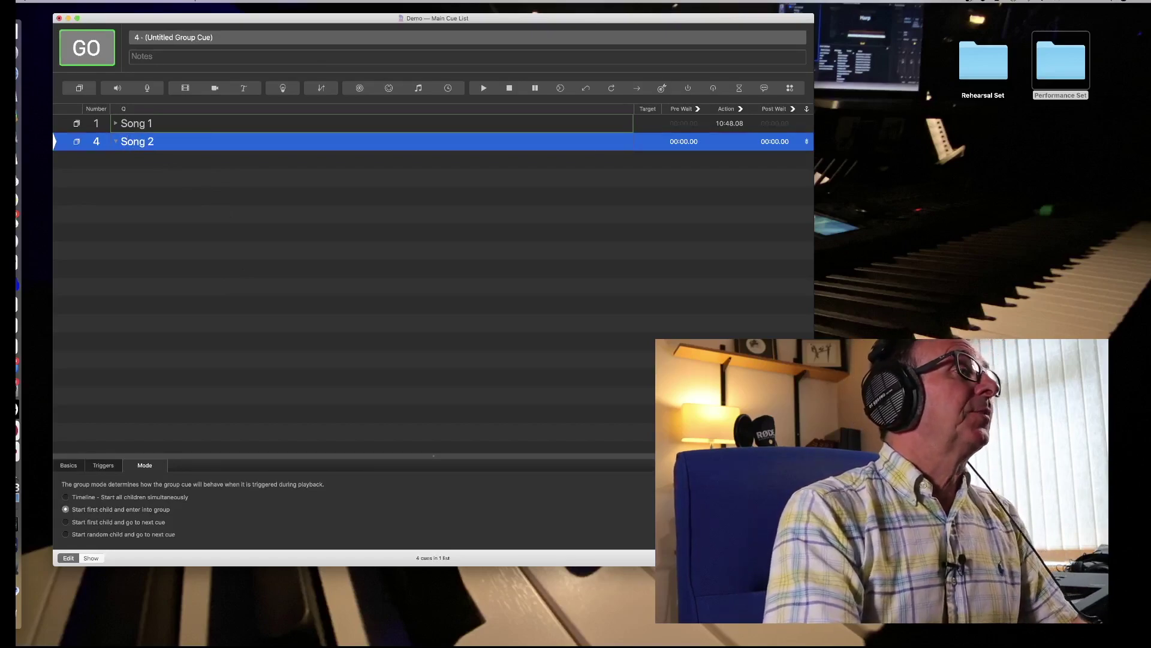
left_click(257, 251)
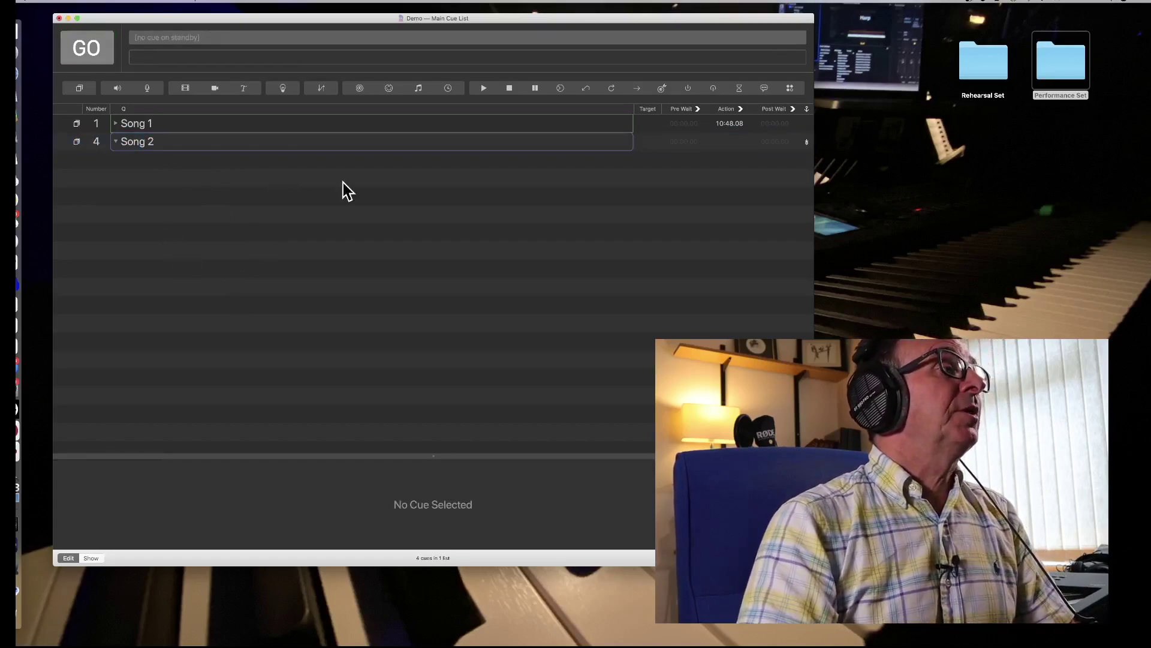
left_click(1057, 64)
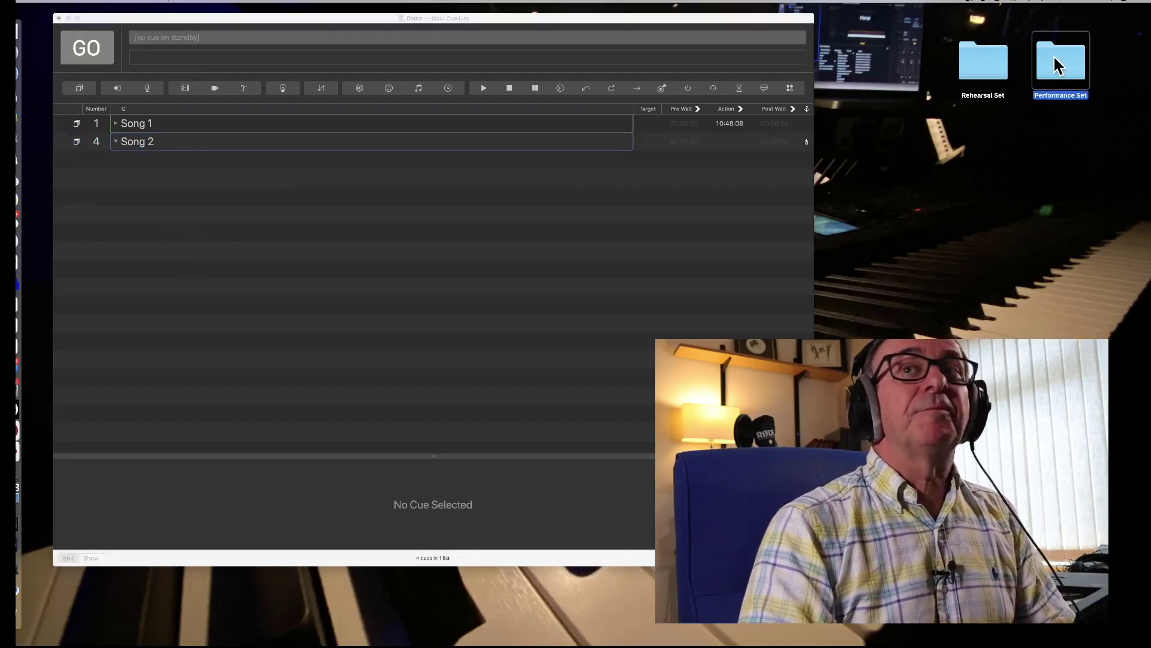
double_click(1057, 63)
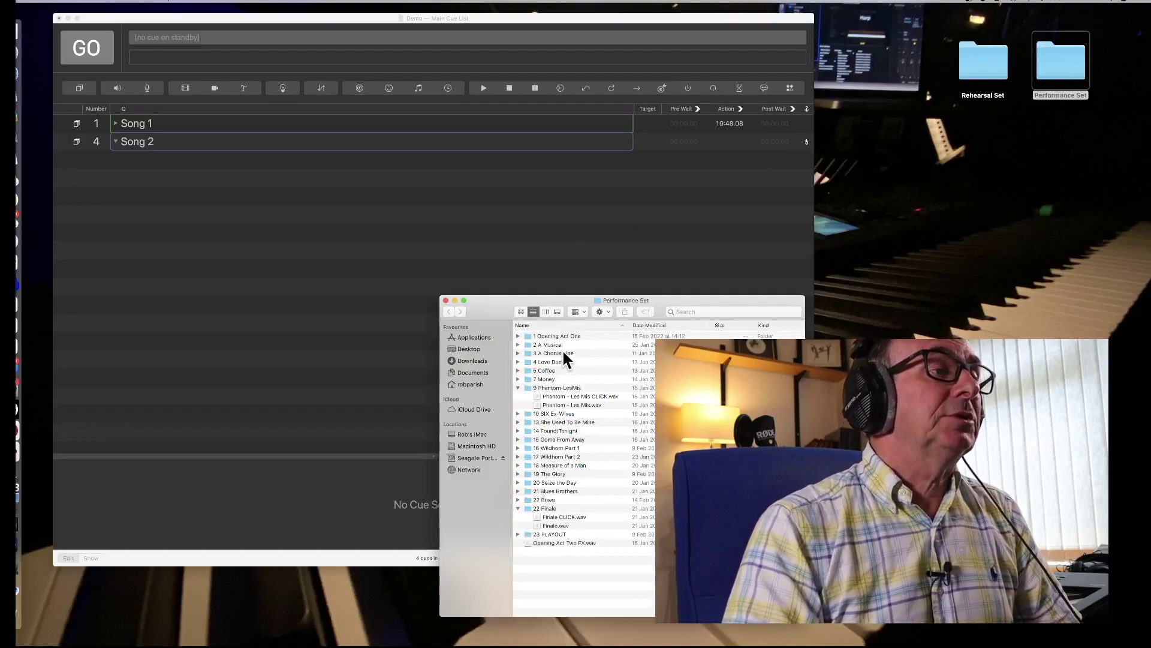
Import 2 Musical PLAYOFF.wav and 2 Musical PLAYOFF CLICK.wav from 2 A Musical into the cue list
left_click(517, 345)
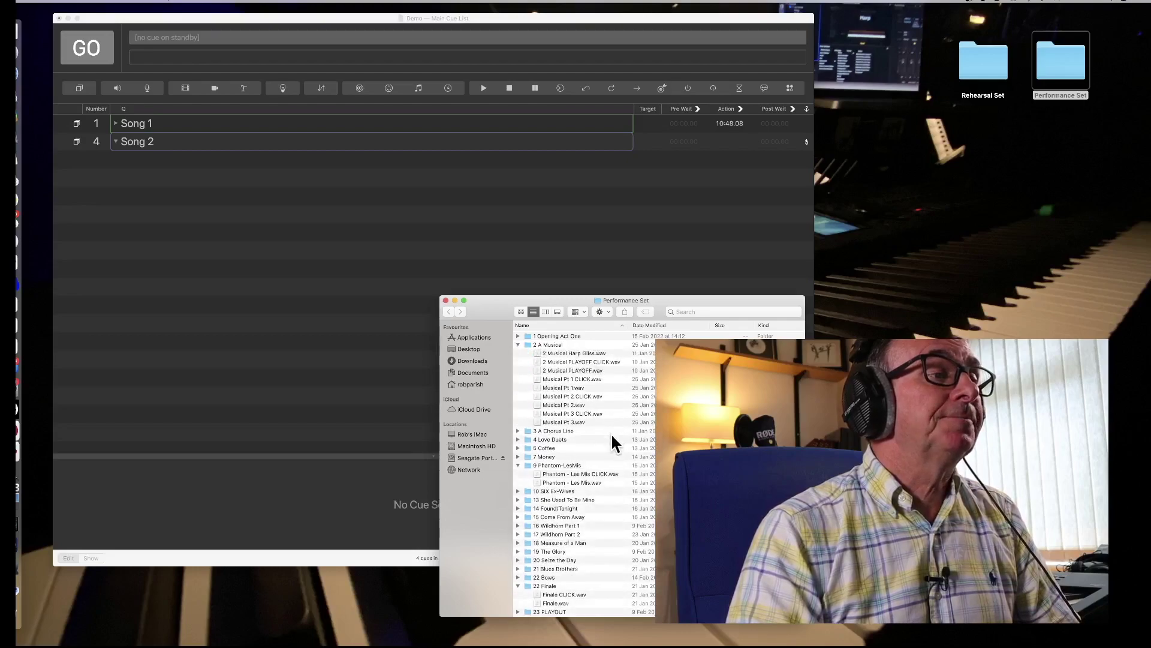
left_click(554, 370)
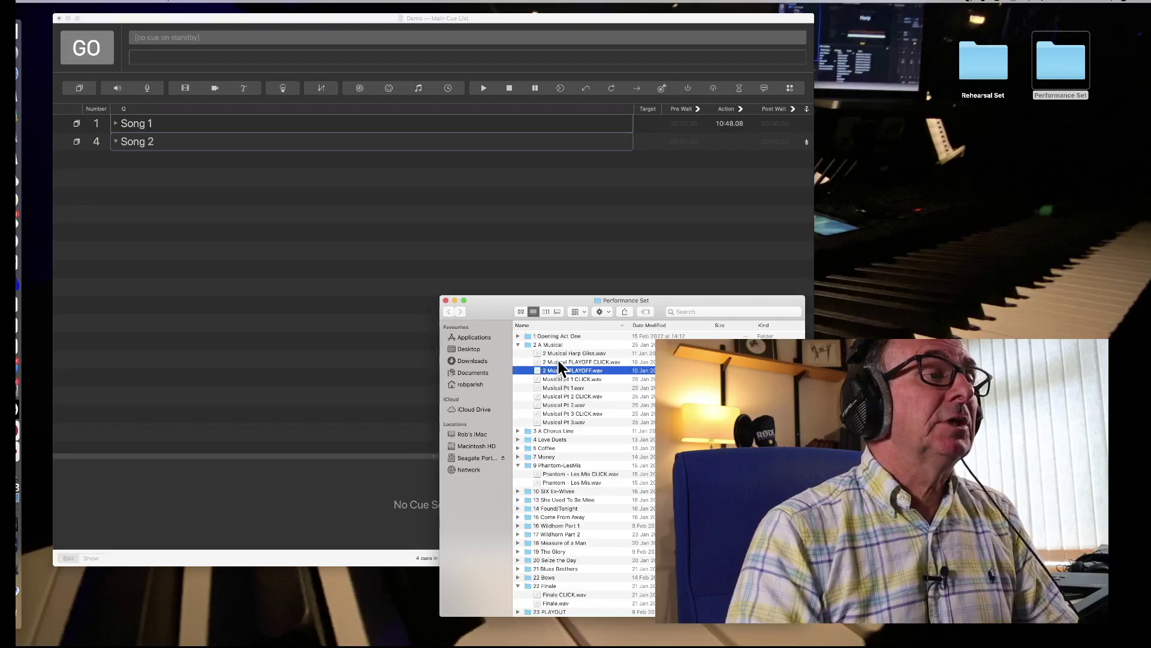
left_click(558, 362, "shift")
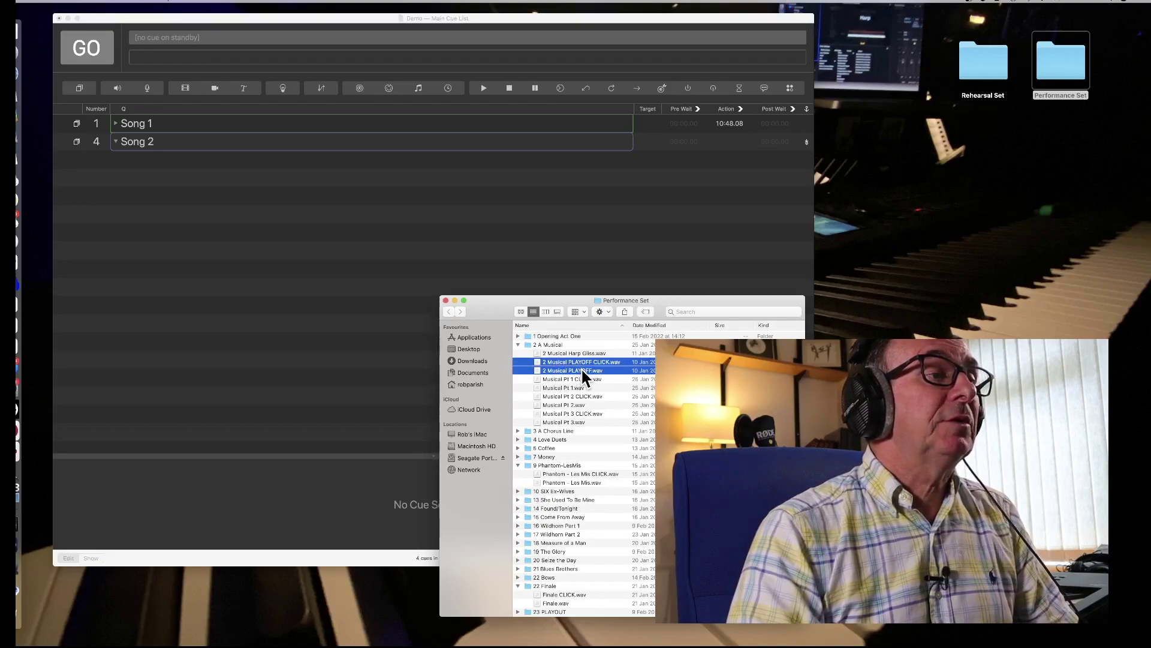
left_click_drag(582, 370, 286, 305)
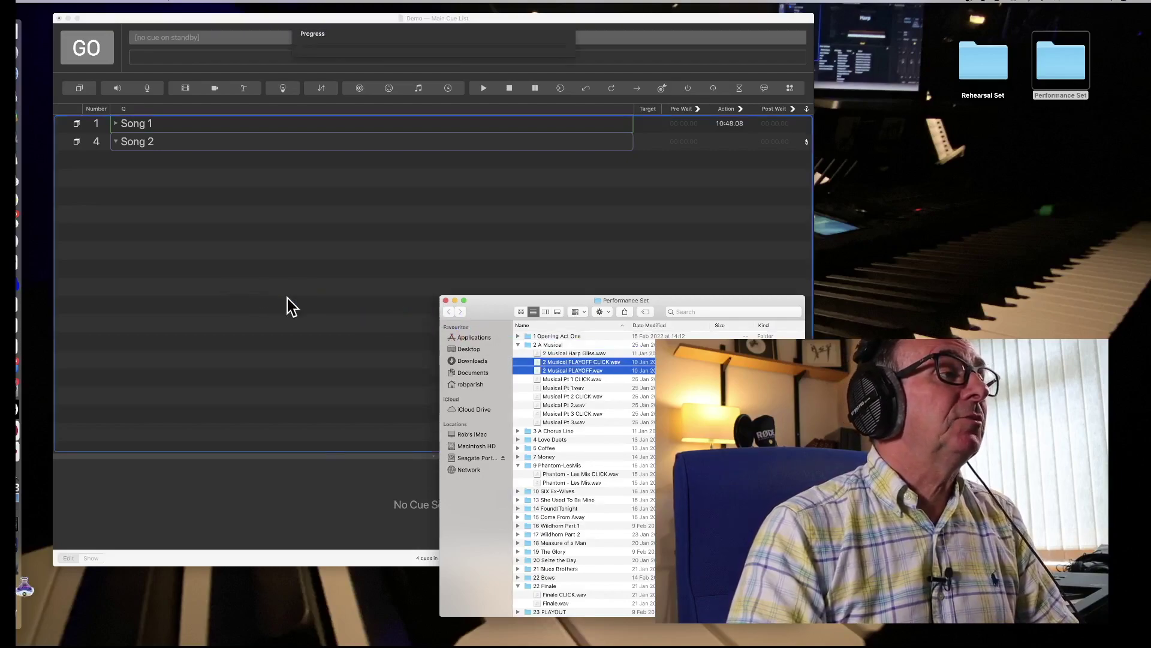
Move audio cues 5 and 6 into the Song 2 group
left_click(445, 294)
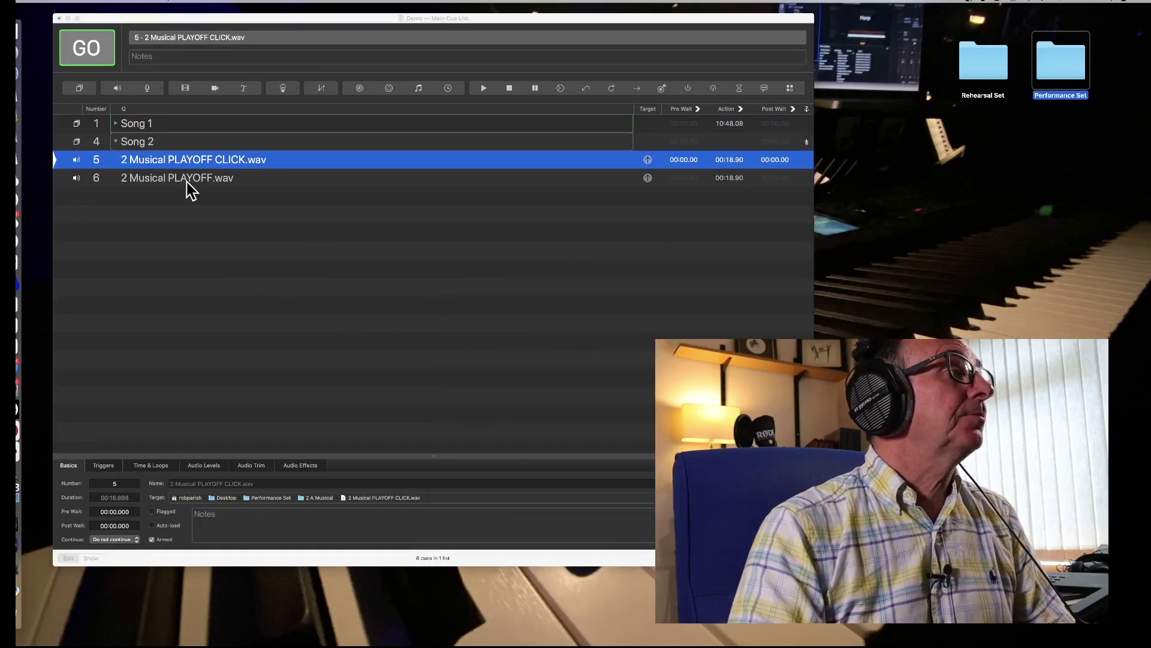
left_click(264, 185)
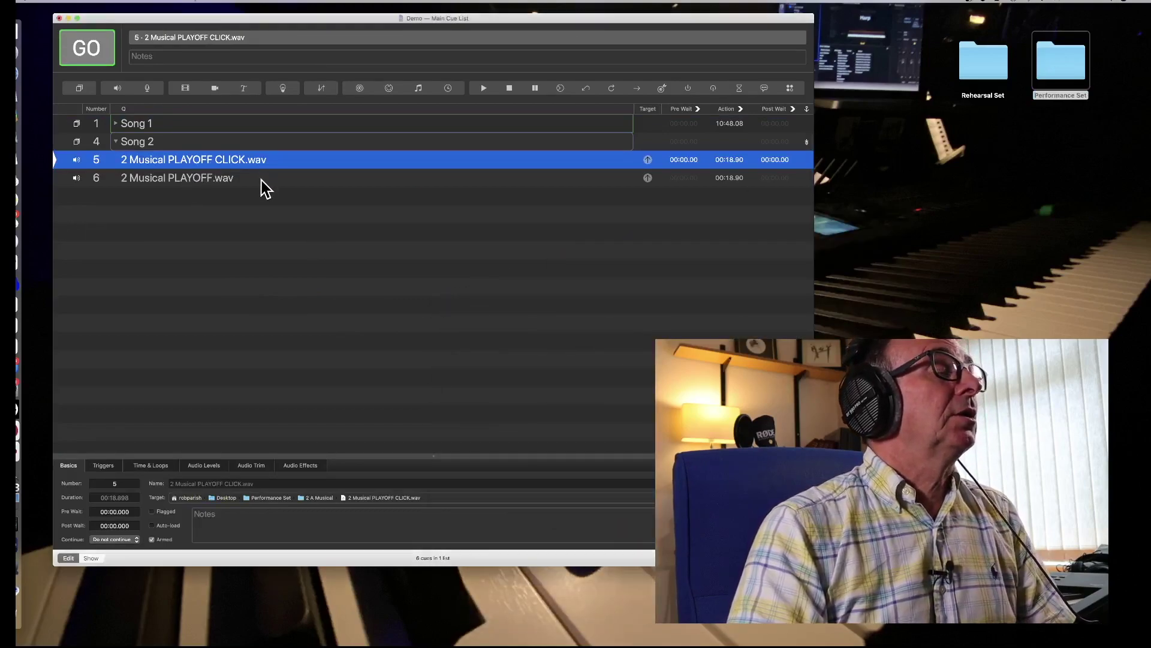
left_click(264, 186, "shift")
left_click_drag(288, 170, 289, 147)
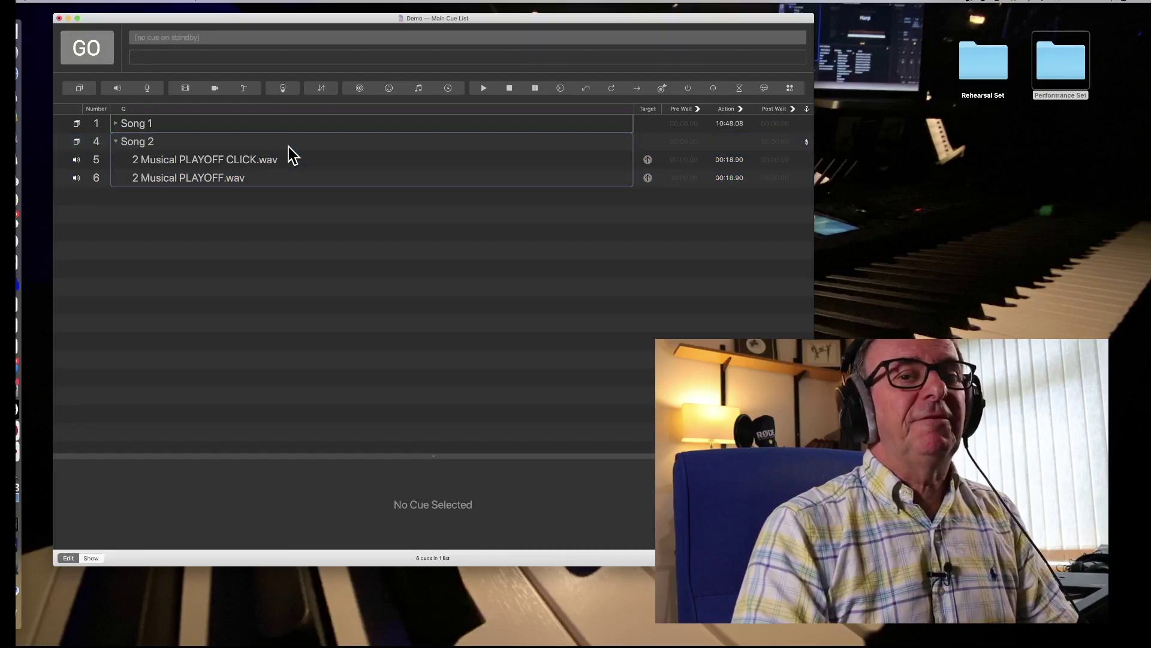
Set Song 2 to timeline mode, starting all children simultaneously, and collapse it
left_click(205, 142)
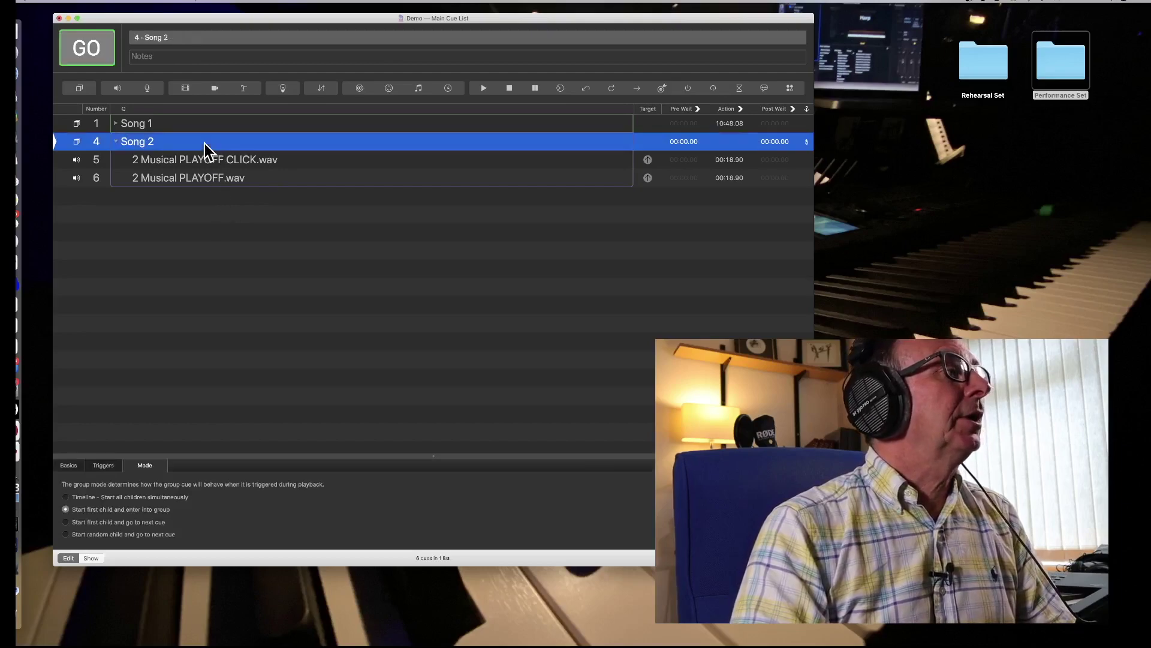
left_click(65, 497)
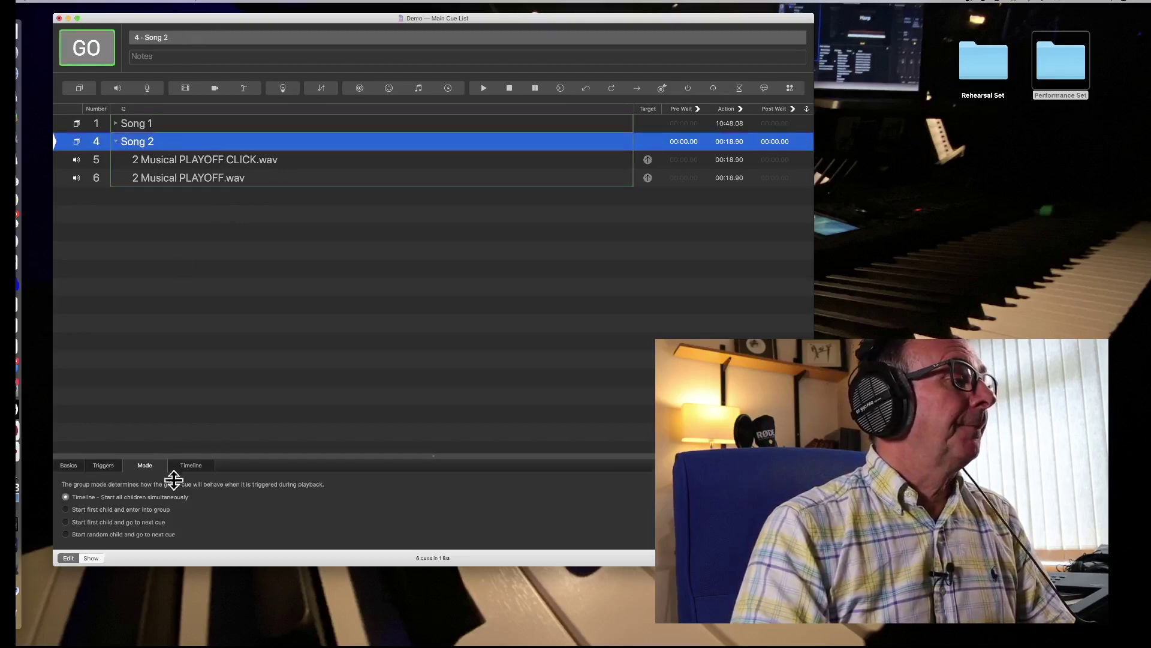
left_click(116, 142)
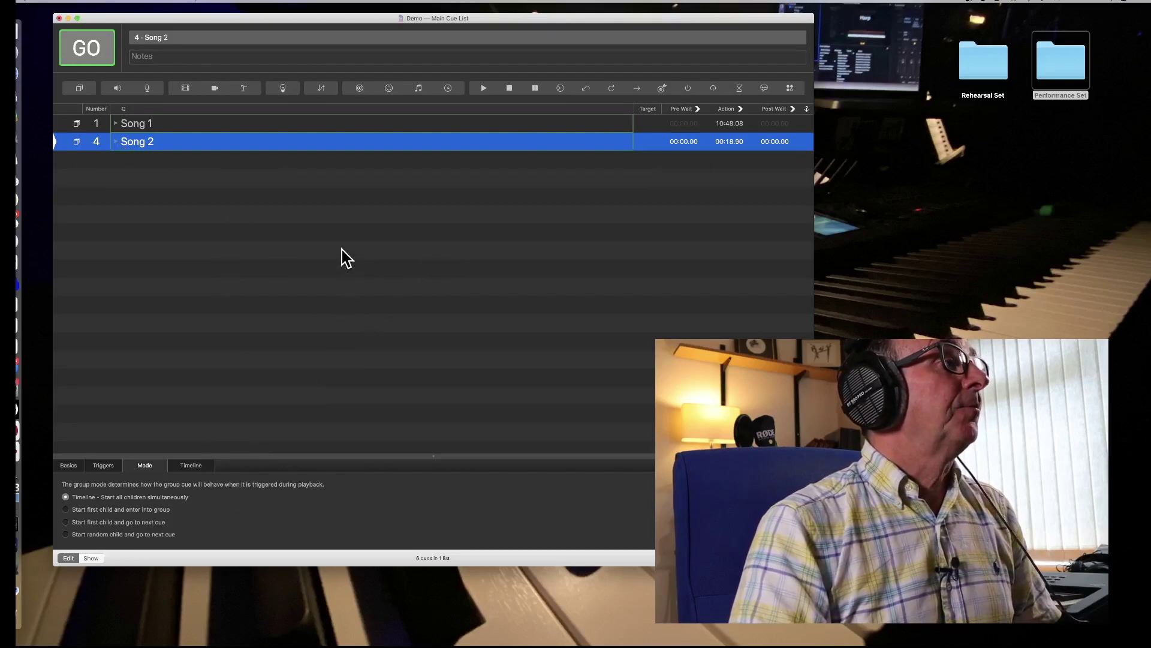
Test-play Song 1, stop it, then play Song 2 and expand its group
left_click(200, 124)
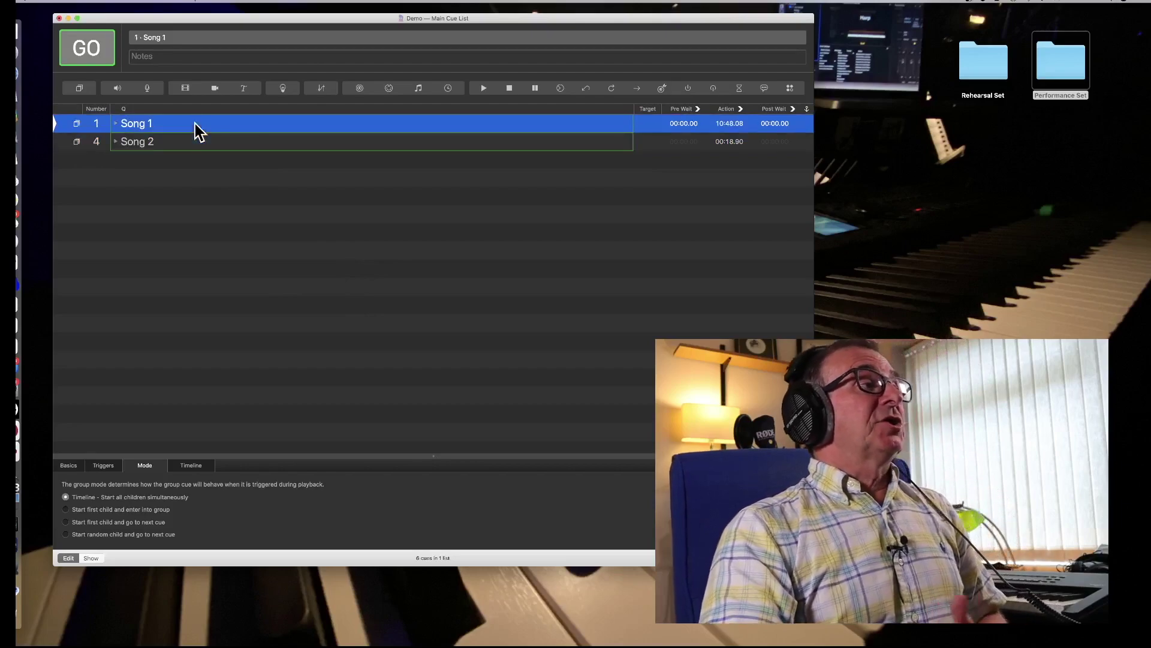
key("space")
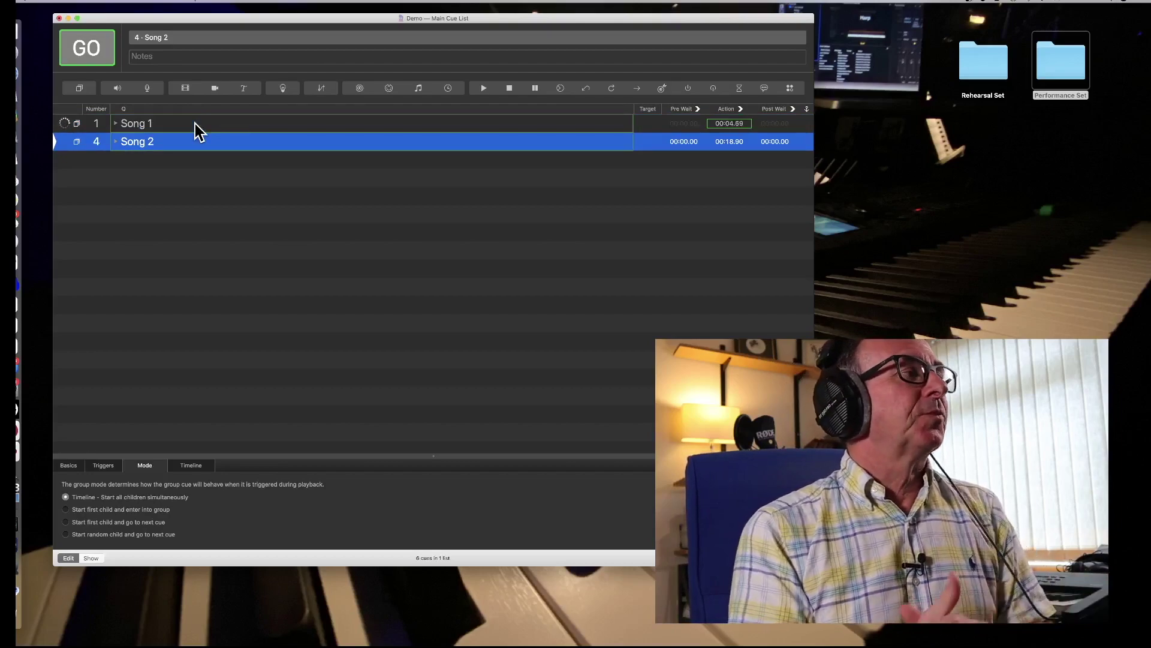
key("Escape")
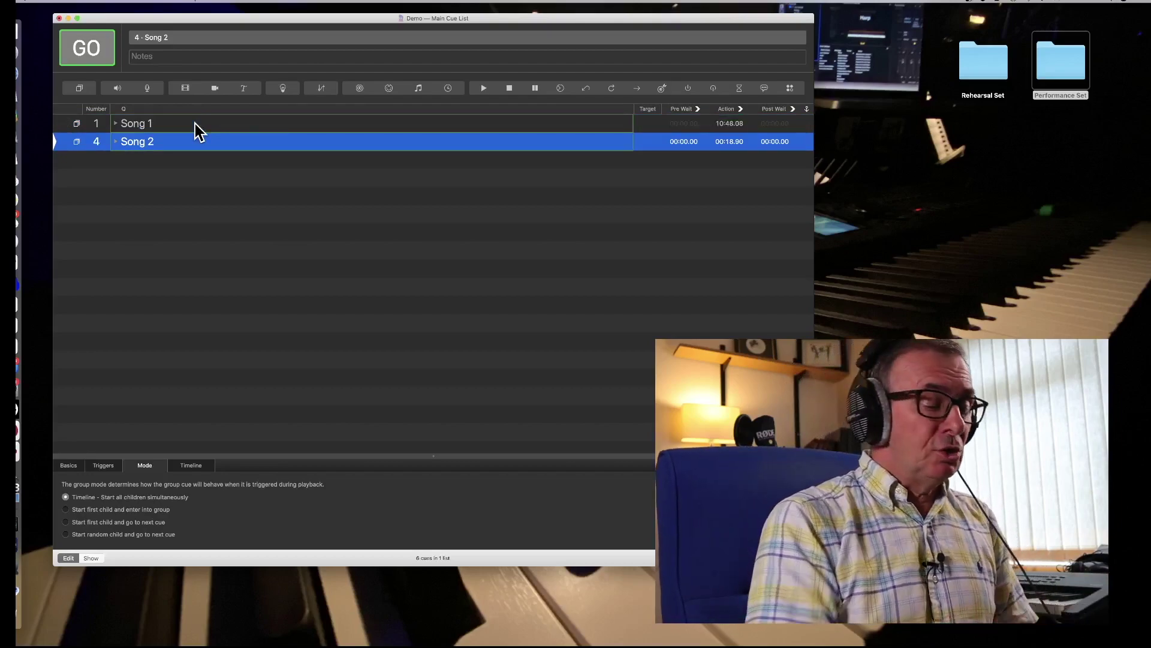
key("space")
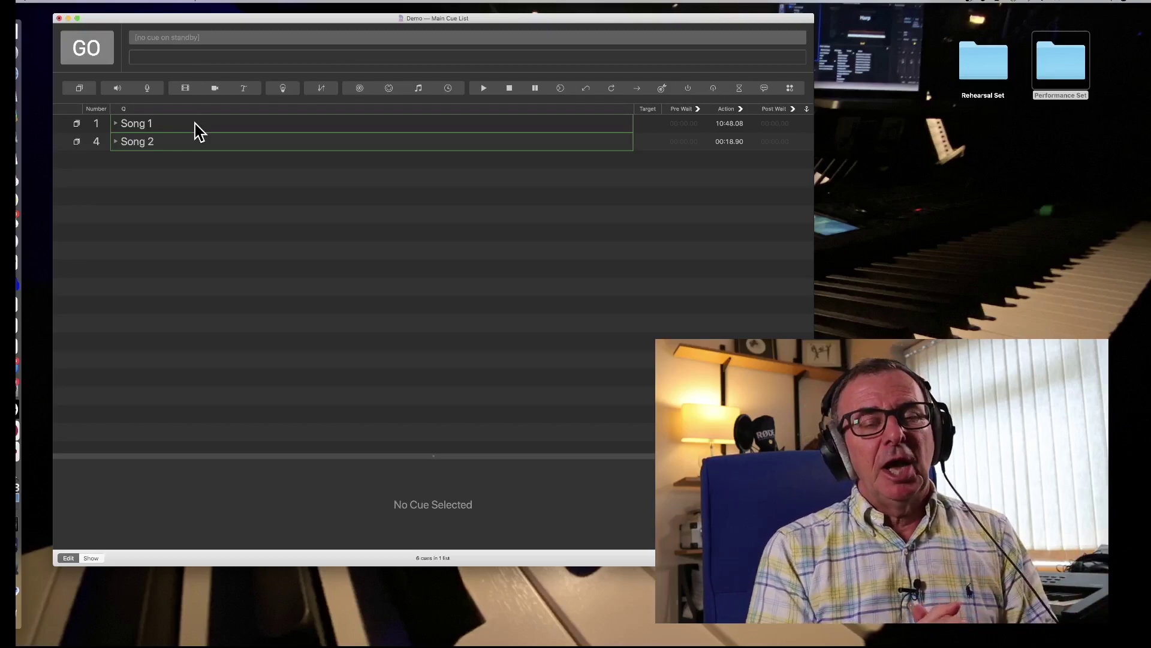
left_click(116, 142)
Show the audio levels for cue 5, '2 Musical PLAYOFF CLICK.wav', in the inspector
left_click(243, 163)
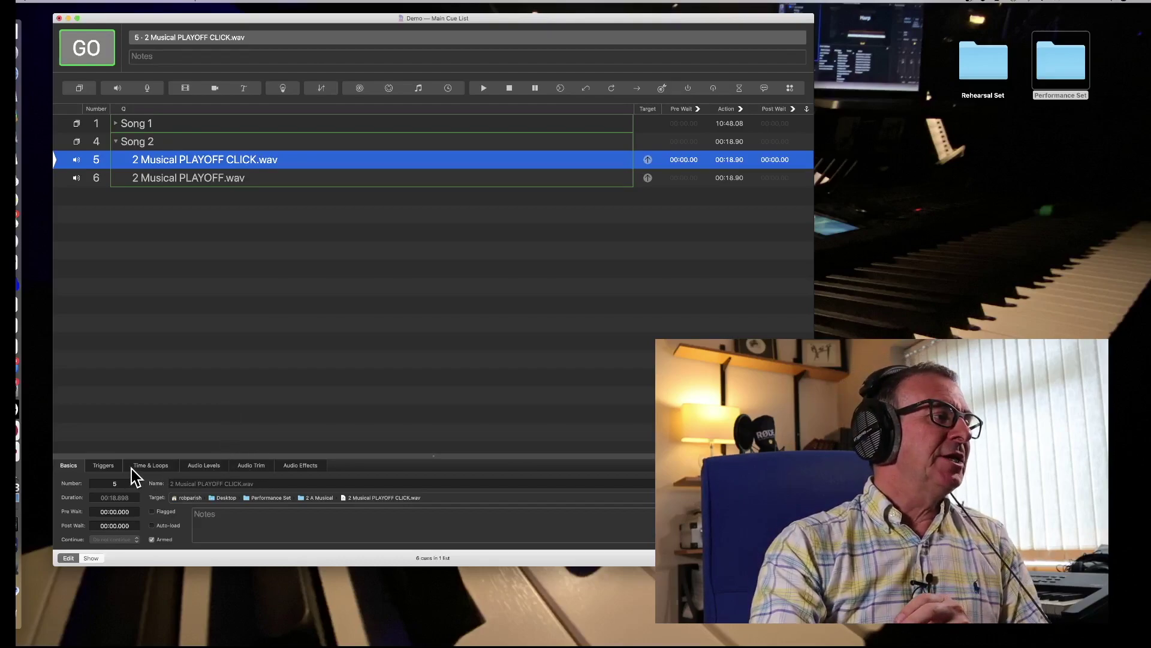
left_click(206, 467)
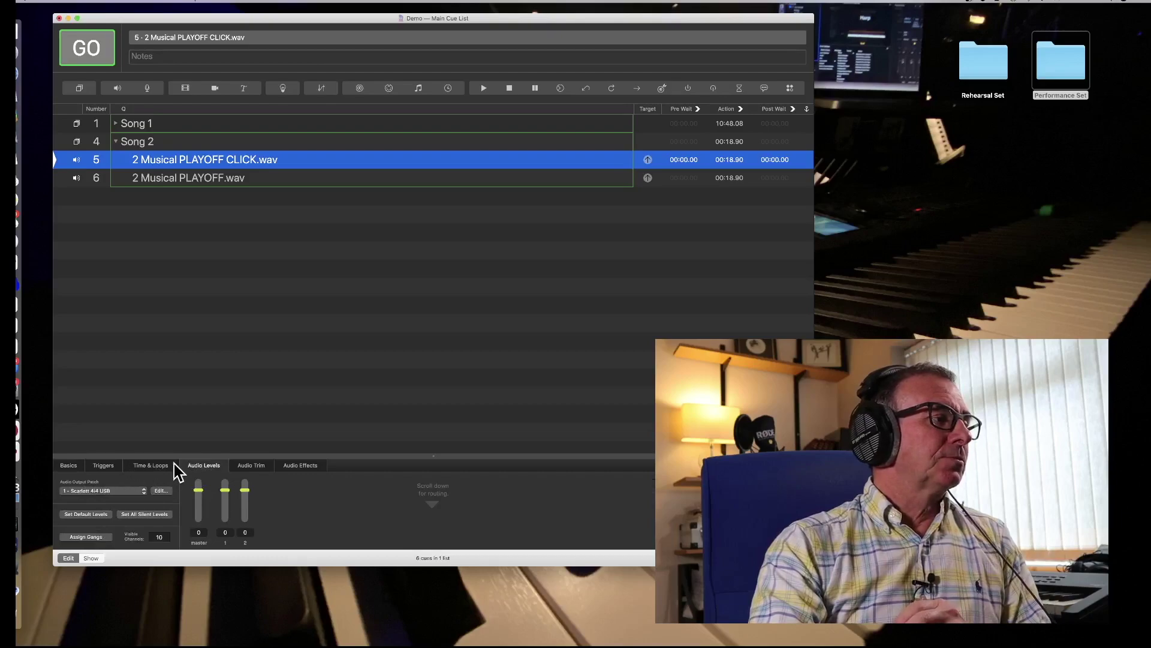